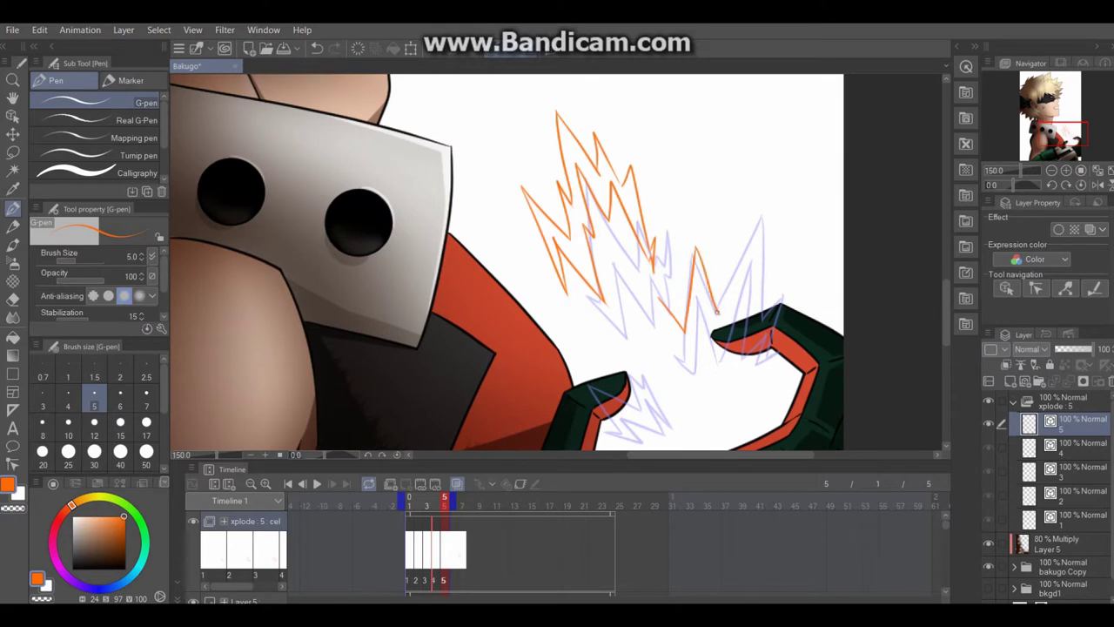
Draw the remaining jagged orange explosion outlines on cel 5 around the raised finger and thumb, and preview the animation.
mouse_move(675, 297)
mouse_down()
mouse_move(716, 309)
mouse_move(695, 169)
mouse_move(717, 314)
mouse_move(786, 269)
mouse_move(797, 348)
mouse_move(818, 322)
mouse_up()
key(ctrl+z)
key(e)
key(p)
scroll(507, 261, down, 3)
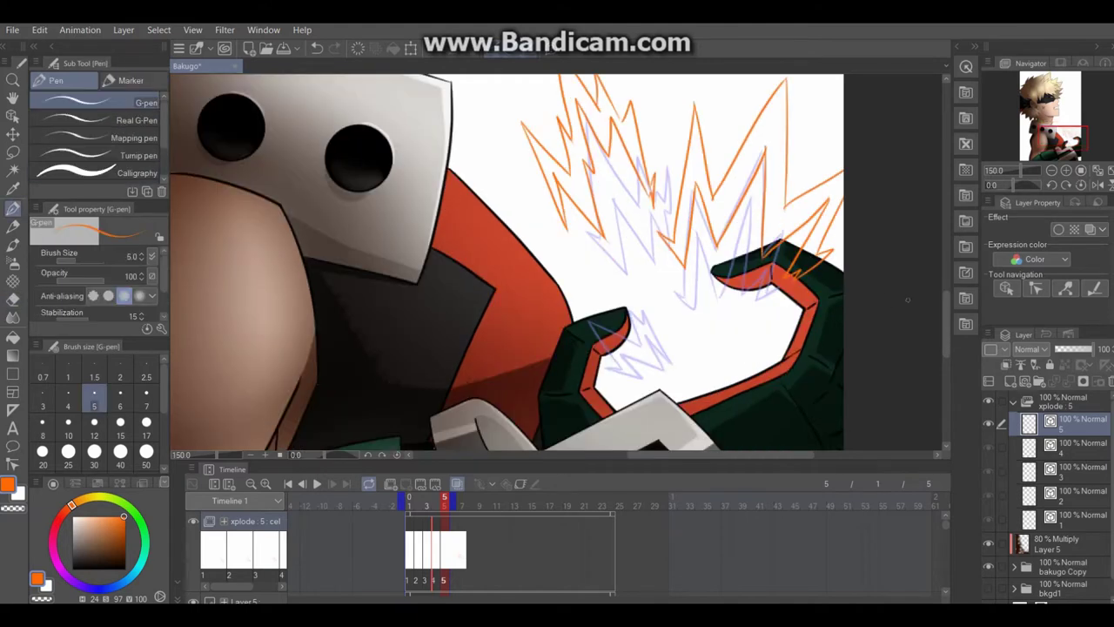
mouse_move(576, 277)
mouse_down()
mouse_move(670, 352)
mouse_move(592, 324)
mouse_move(544, 242)
mouse_move(681, 319)
mouse_up()
click(317, 484)
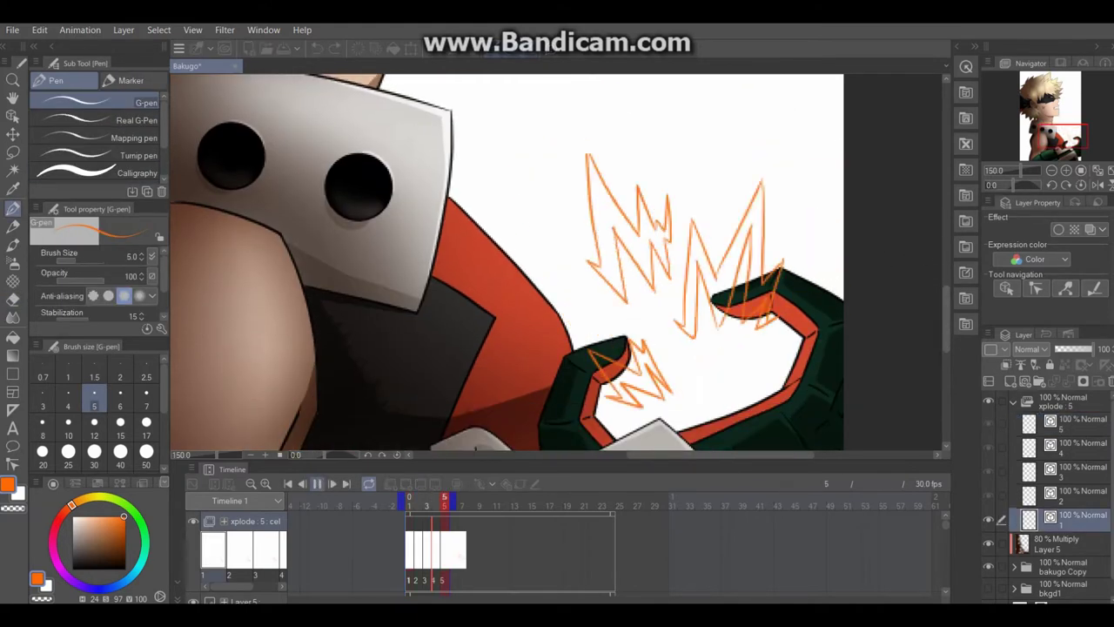
click(317, 484)
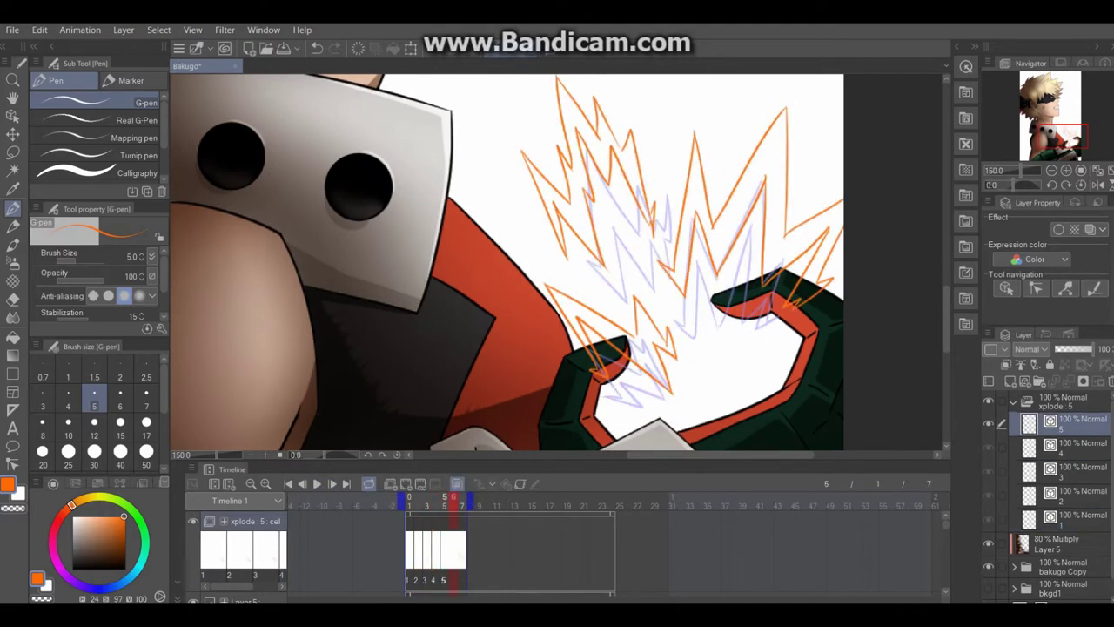
Add cel 6 to the xplode animation folder and clear the copied spark outlines from it.
scroll(506, 261, up, 1)
key(Return)
key(ctrl+minus)
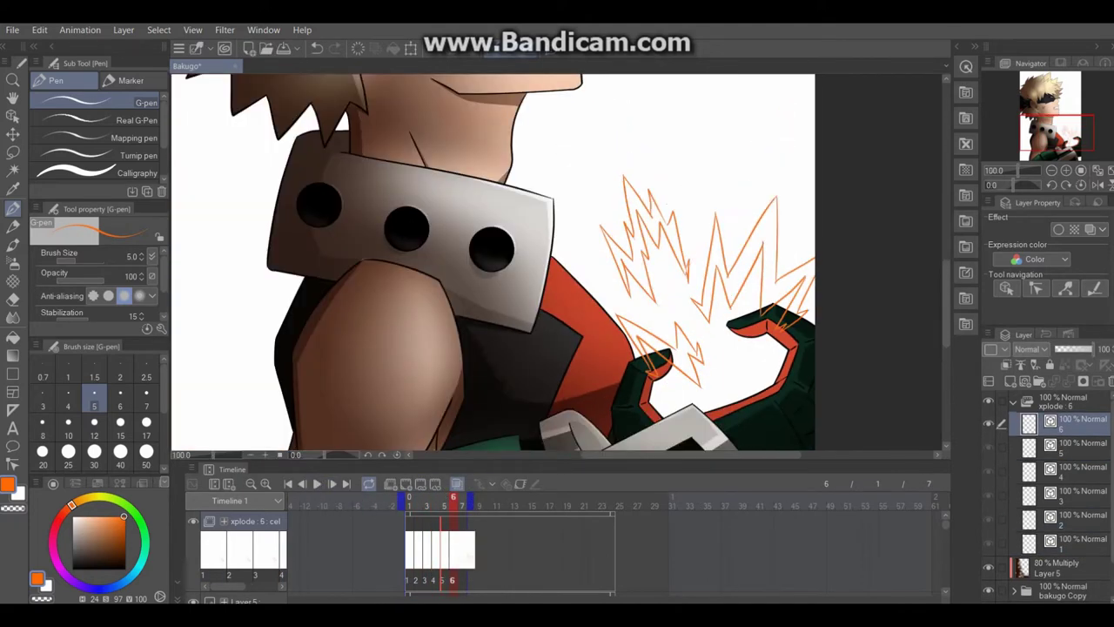
key(m)
key(p)
key(ctrl+plus)
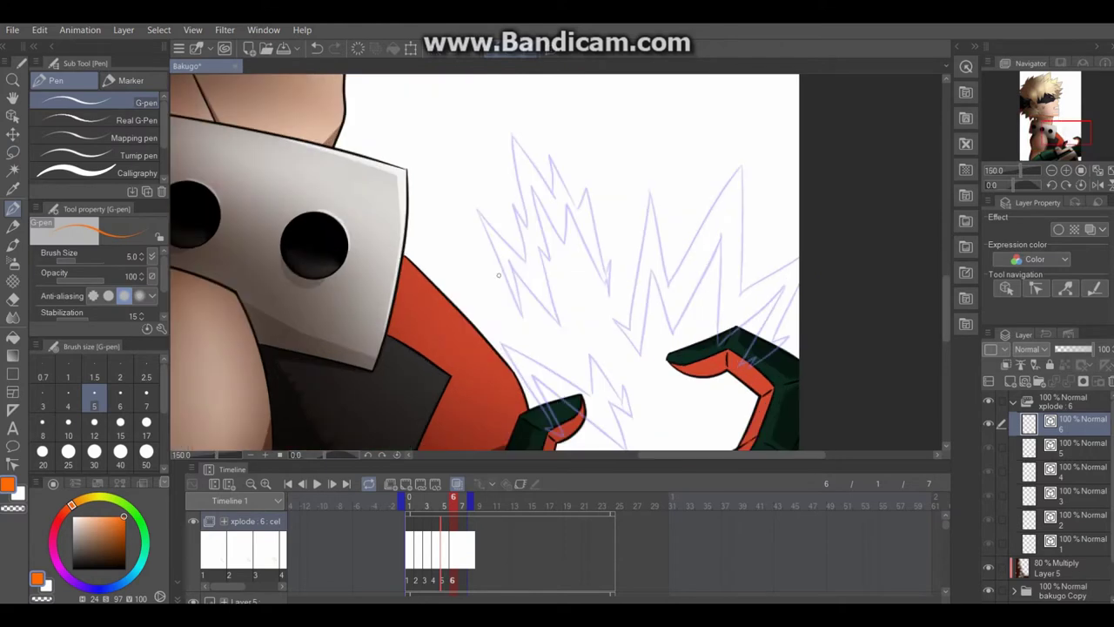
Draw the upper-left jagged burst on cel 6 with the orange G-pen, slightly smaller than the onion-skinned outline.
mouse_move(493, 280)
mouse_down()
mouse_move(541, 289)
mouse_move(527, 252)
mouse_move(539, 300)
mouse_up()
mouse_move(534, 247)
mouse_down()
mouse_move(564, 228)
mouse_move(581, 240)
mouse_up()
mouse_move(487, 206)
mouse_down()
mouse_move(500, 275)
mouse_move(527, 242)
mouse_move(533, 200)
mouse_move(599, 259)
mouse_up()
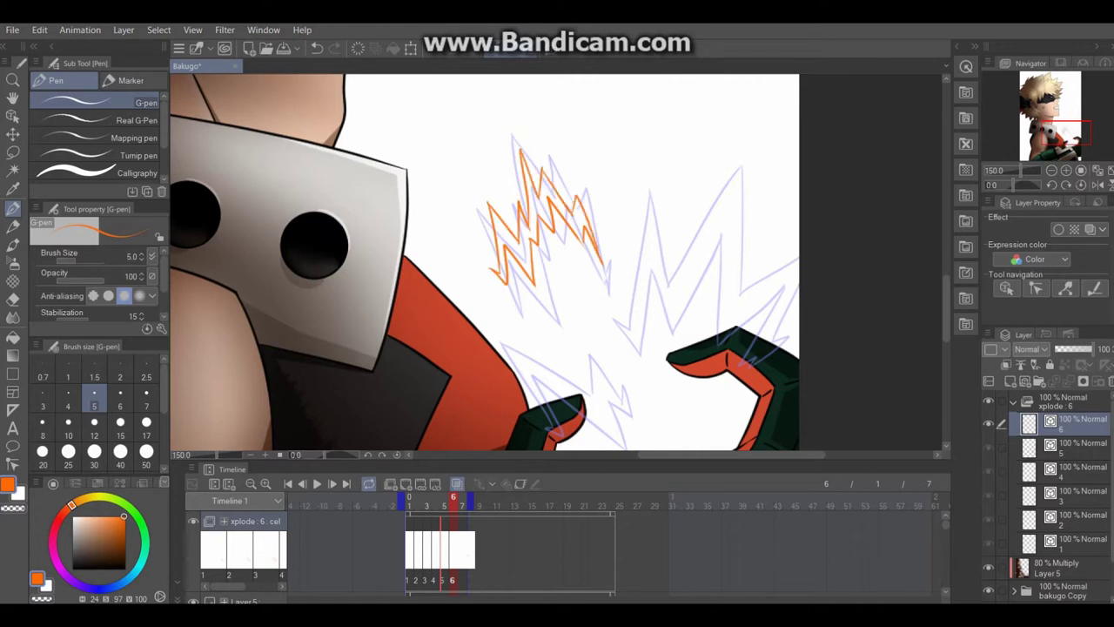
Draw the jagged orange burst above the fingertip on cel 6, tighter than the onion-skinned outline.
drag(616, 306, 642, 263)
mouse_move(661, 312)
mouse_down()
mouse_move(714, 270)
mouse_move(734, 304)
mouse_up()
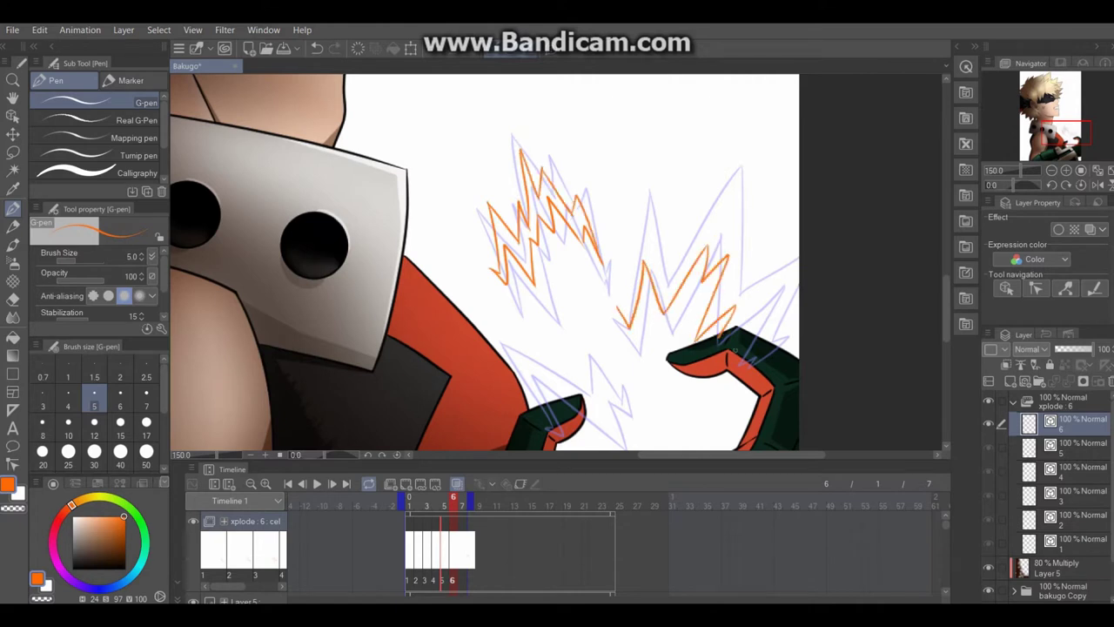
mouse_move(616, 315)
mouse_down()
mouse_move(648, 225)
mouse_move(759, 223)
mouse_up()
key(ctrl+z)
mouse_move(759, 223)
mouse_down()
mouse_move(748, 308)
mouse_move(783, 285)
mouse_up()
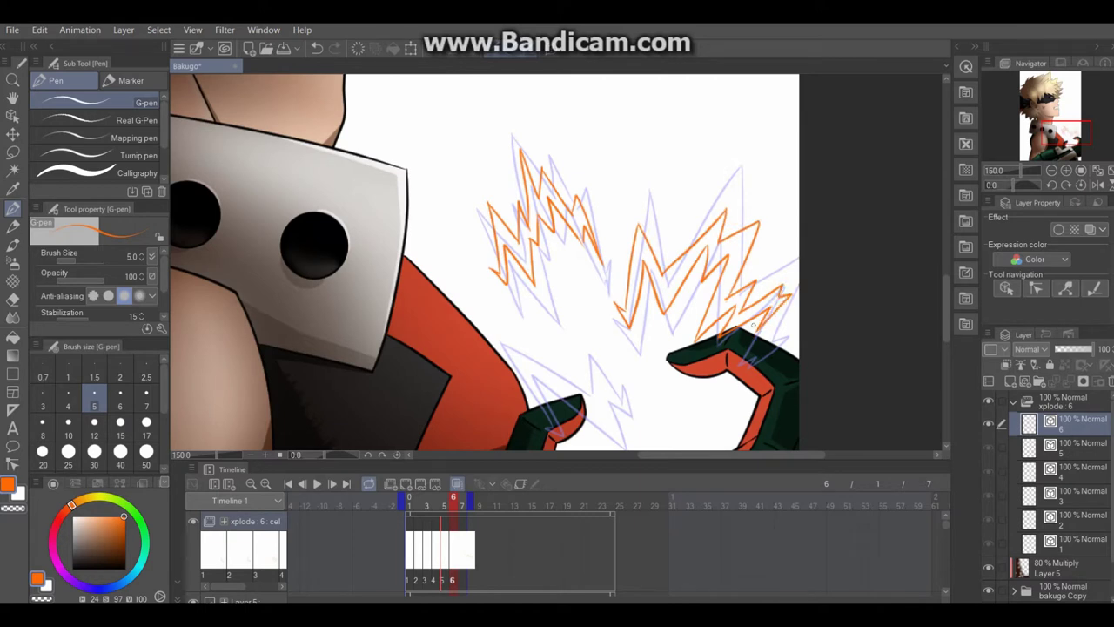
drag(753, 324, 754, 245)
Draw the small jagged orange burst above the thumb on cel 6, redoing the strokes that do not fit.
mouse_move(521, 285)
mouse_down()
mouse_move(552, 310)
mouse_move(605, 309)
mouse_up()
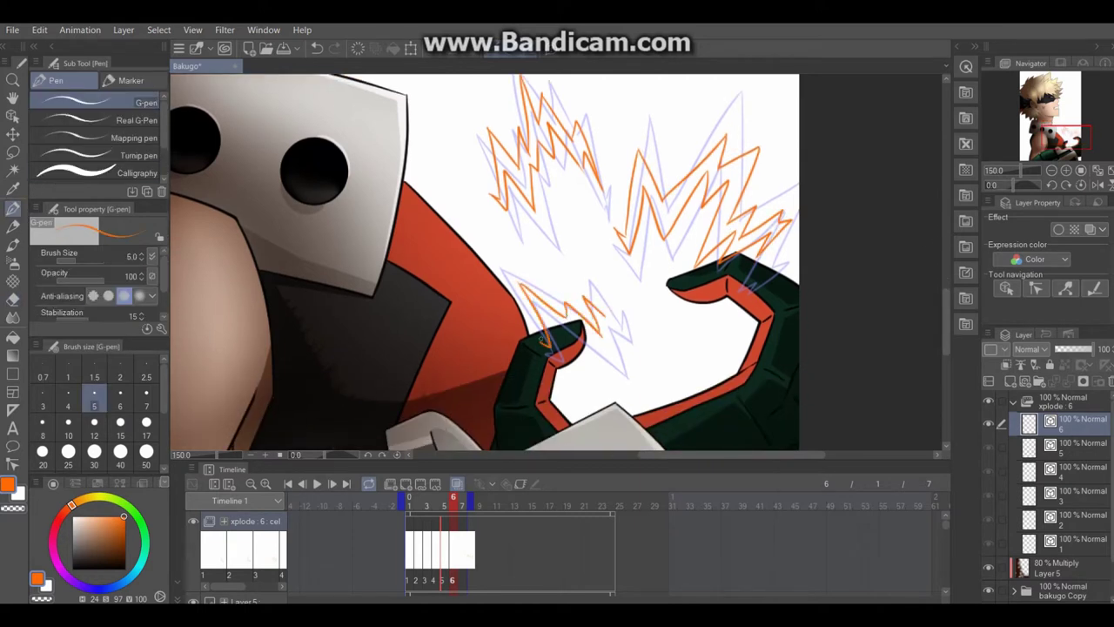
key(ctrl+z)
drag(507, 275, 548, 348)
key(ctrl+z)
mouse_move(503, 244)
mouse_down()
mouse_move(544, 291)
mouse_move(604, 314)
mouse_move(604, 345)
mouse_up()
Add cel 7 to the xplode folder and clear the copied spark outlines from it.
click(479, 548)
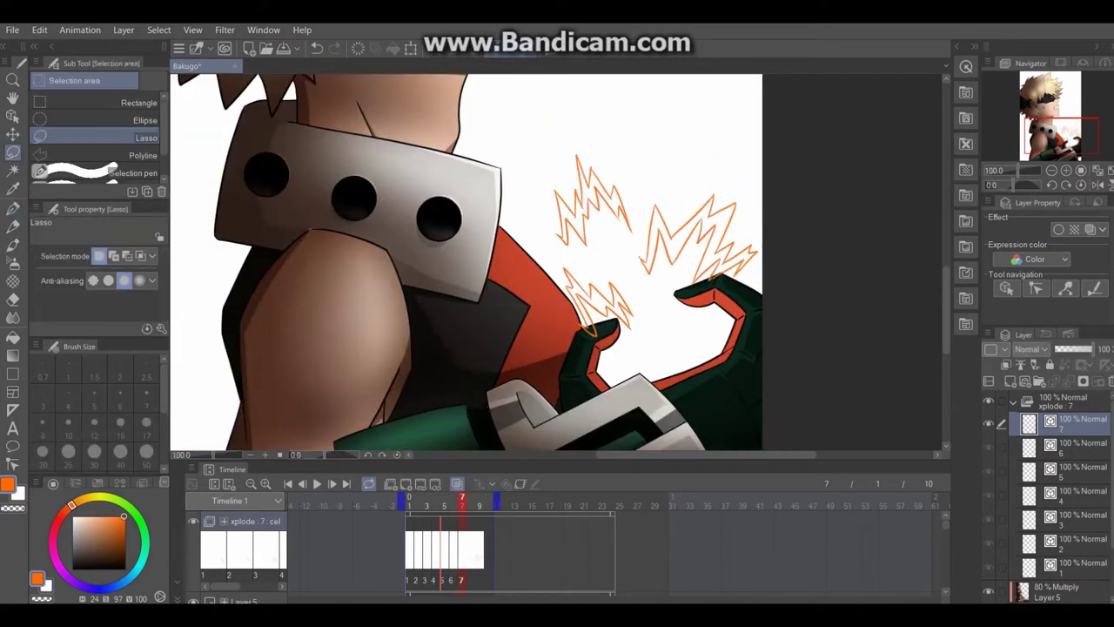
key(Delete)
key(ctrl+plus)
key(p)
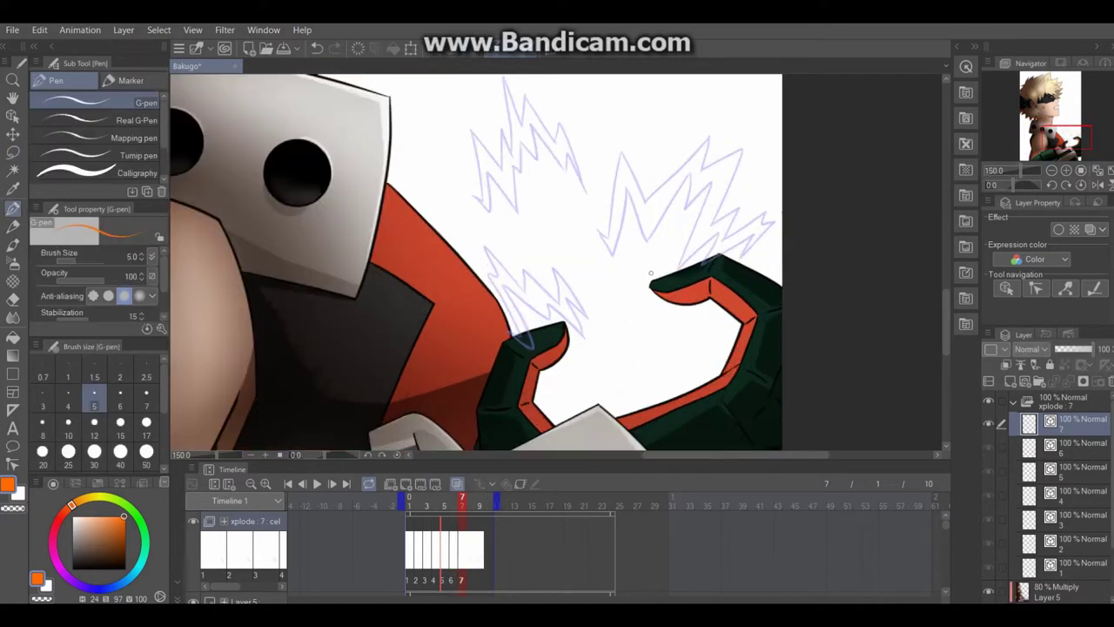
Draw the burst above the thumb and the upper-left burst on cel 7 as smaller jagged orange outlines.
drag(503, 296, 512, 323)
mouse_move(484, 272)
mouse_down()
mouse_move(531, 304)
mouse_move(543, 260)
mouse_up()
key(ctrl+z)
drag(505, 300, 566, 261)
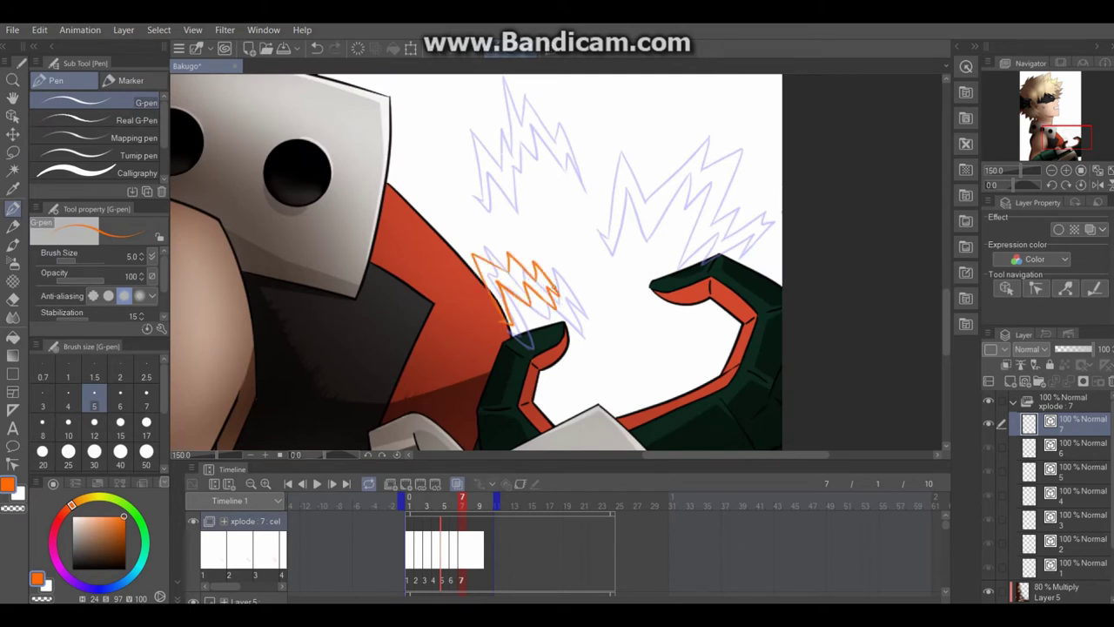
scroll(476, 261, up, 2)
mouse_move(471, 281)
mouse_down()
mouse_move(518, 232)
mouse_move(566, 261)
mouse_up()
mouse_move(470, 270)
mouse_down()
mouse_move(500, 214)
mouse_move(530, 207)
mouse_move(565, 241)
mouse_up()
Undo the first strokes of the burst above the fingertip on cel 7 and redraw it as a smaller orange zigzag outline.
mouse_move(590, 313)
mouse_down()
mouse_move(665, 272)
mouse_move(627, 280)
mouse_move(706, 240)
mouse_move(701, 310)
mouse_up()
key(ctrl+z)
key(ctrl+z)
key(ctrl+z)
key(ctrl+z)
key(ctrl+z)
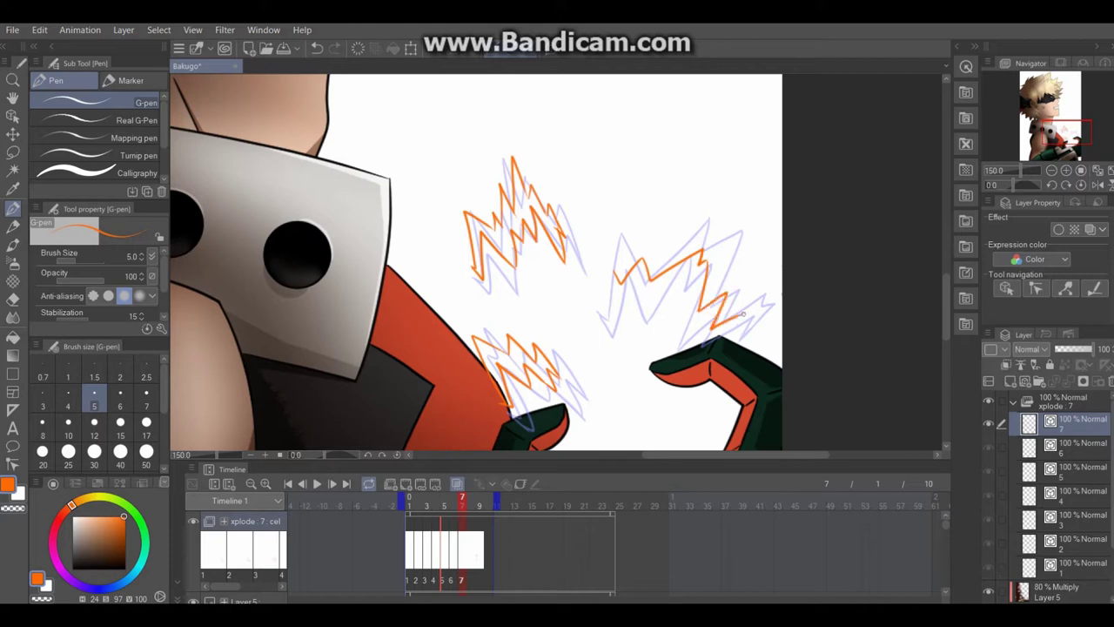
mouse_move(614, 278)
mouse_down()
mouse_move(722, 235)
mouse_move(711, 302)
mouse_move(748, 276)
mouse_move(741, 330)
mouse_up()
scroll(475, 261, down, 1)
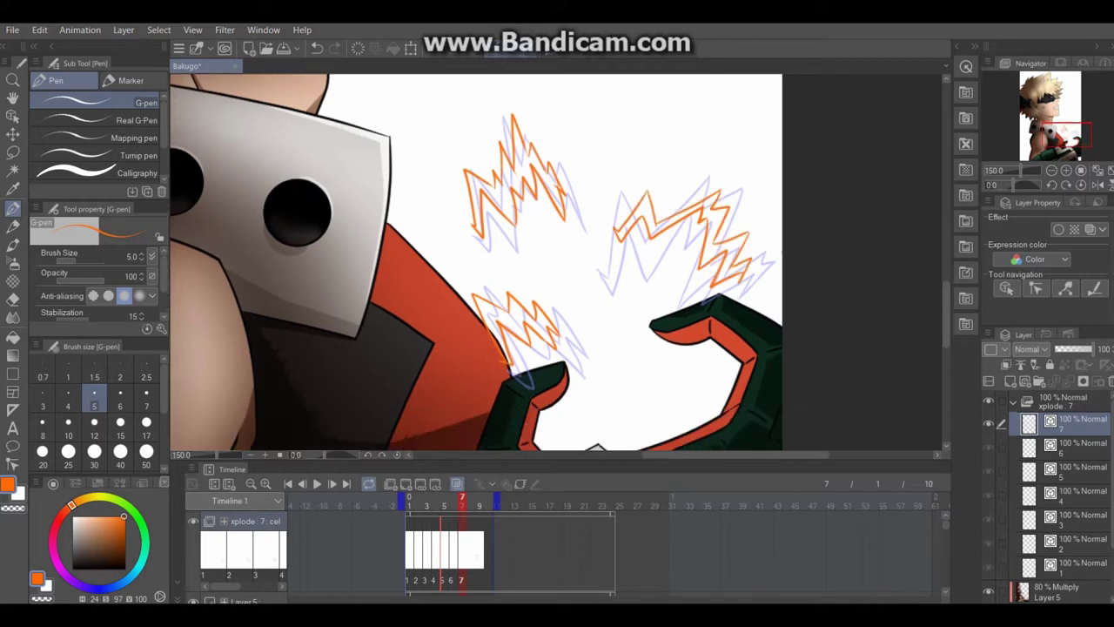
Add cel 8 to the xplode folder and clear the copied spark outlines from it.
click(419, 484)
key(Return)
scroll(475, 261, up, 1)
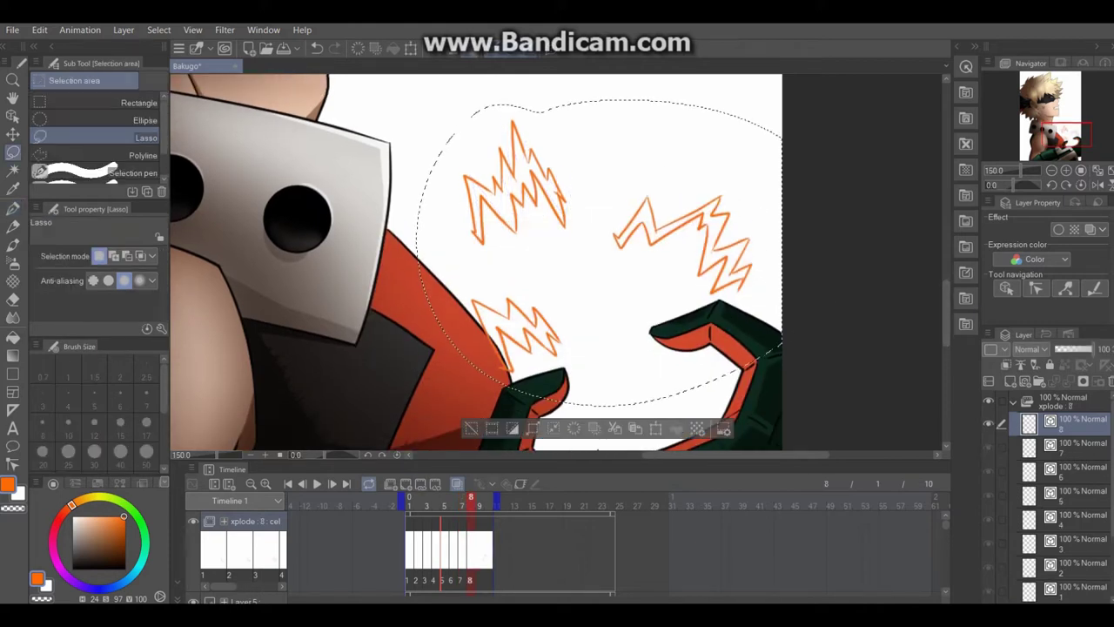
Draw the three shrinking orange bursts on cel 8, shifted slightly upward from the onion-skinned outlines.
mouse_move(466, 178)
mouse_down()
mouse_move(508, 209)
mouse_move(500, 176)
mouse_move(550, 205)
mouse_up()
drag(466, 197, 509, 127)
mouse_move(637, 204)
mouse_down()
mouse_move(666, 198)
mouse_move(704, 197)
mouse_move(711, 227)
mouse_move(692, 242)
mouse_move(711, 243)
mouse_move(695, 173)
mouse_up()
key(ctrl+z)
drag(638, 203, 640, 214)
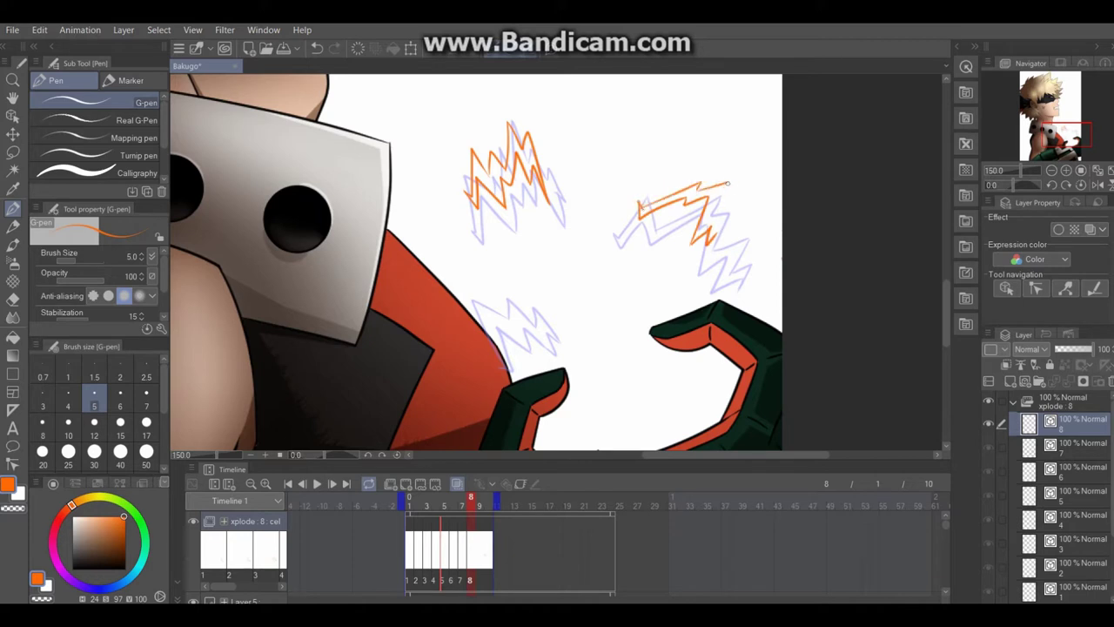
drag(729, 184, 716, 235)
drag(477, 305, 526, 332)
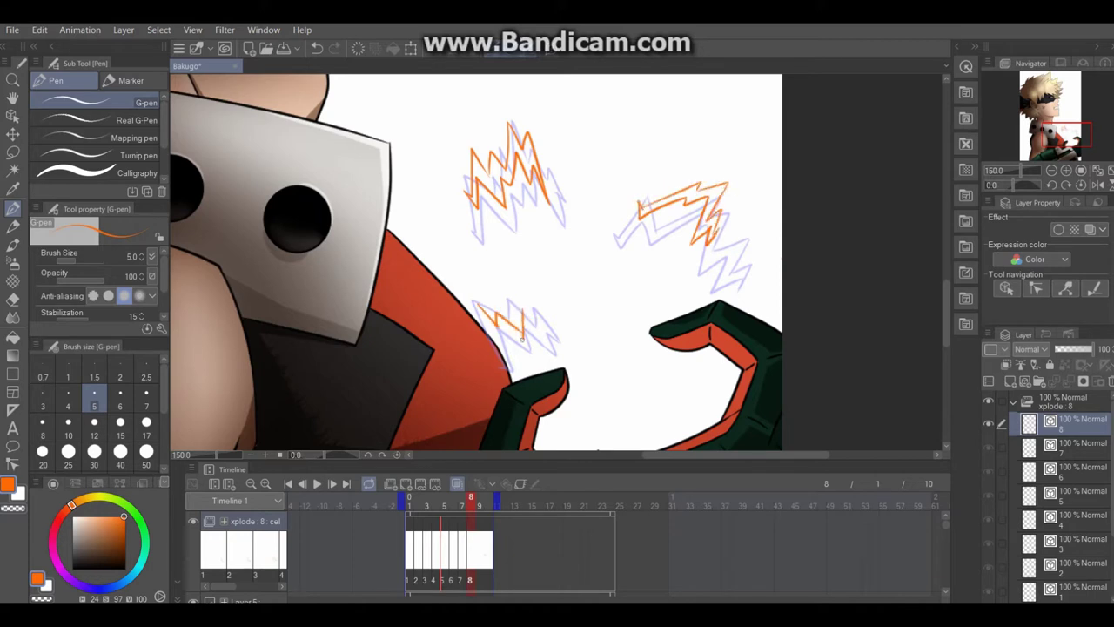
drag(476, 304, 530, 310)
Add cel 9 and draw the three bursts on it as smaller jagged orange outlines.
key(ctrl+shift+n)
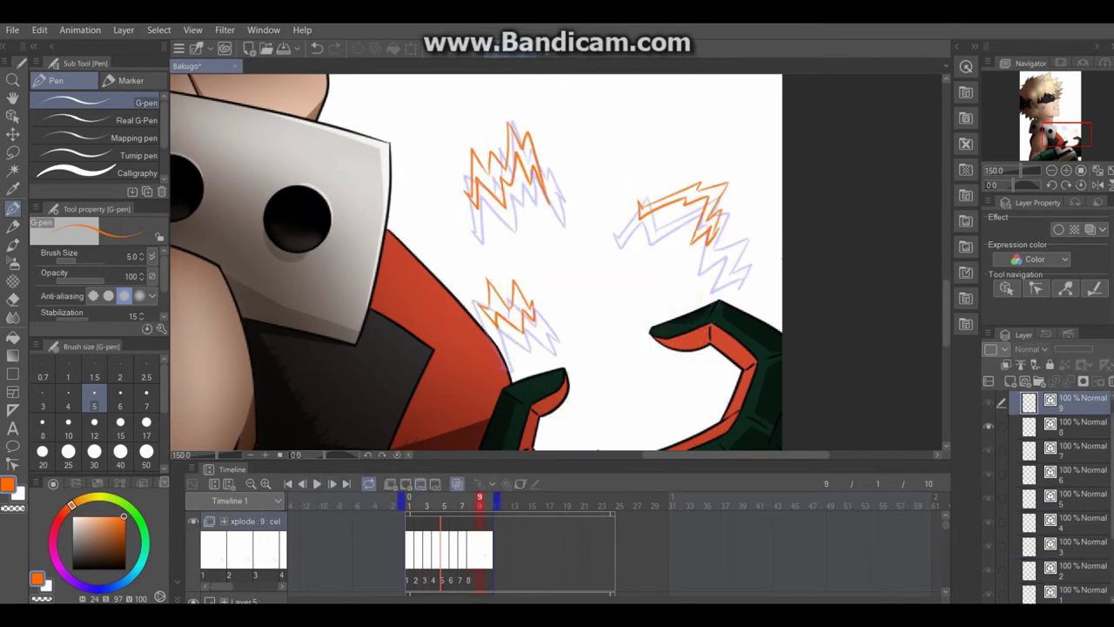
mouse_move(462, 141)
mouse_down()
mouse_move(494, 144)
mouse_move(503, 165)
mouse_move(480, 122)
mouse_move(508, 132)
mouse_up()
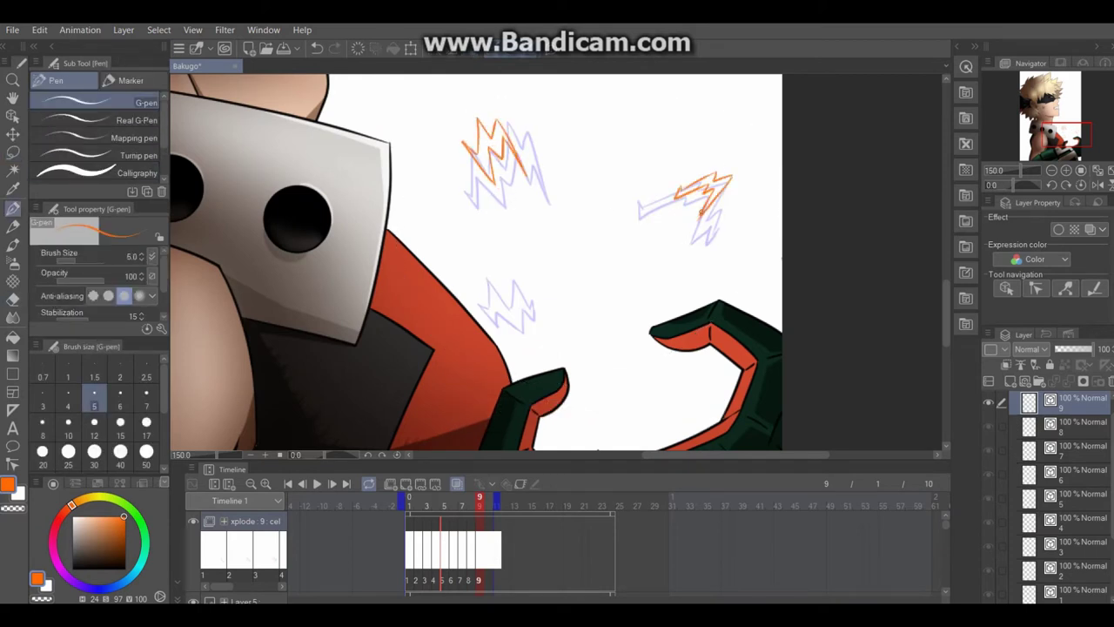
drag(490, 257, 531, 315)
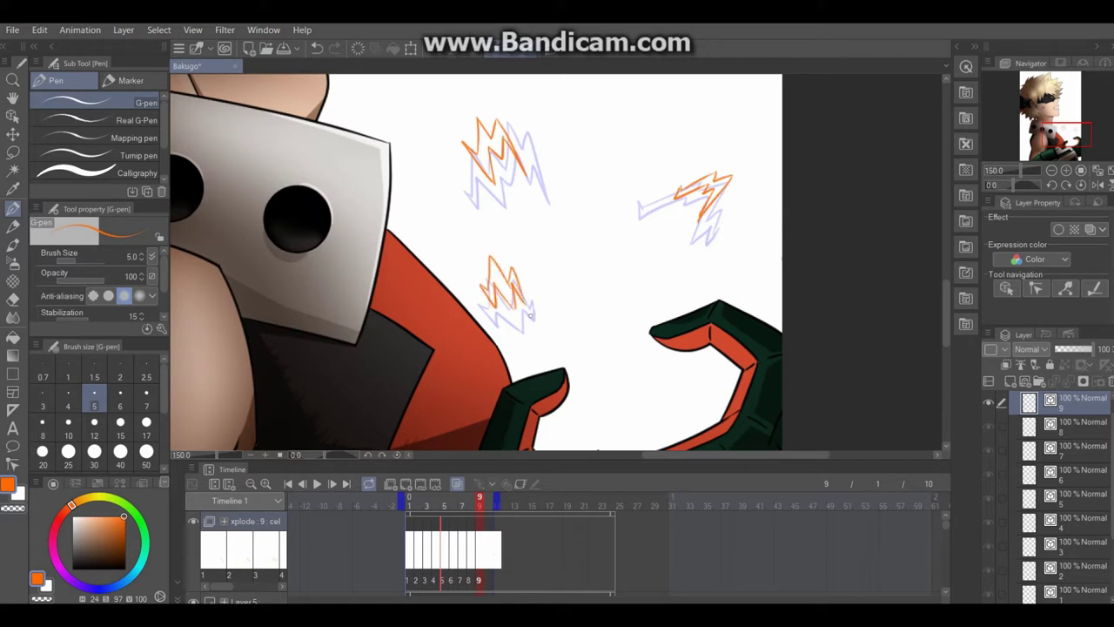
Add cel 10, clear the copied outlines, and draw the three bursts as small breaking-up orange fragments.
key(End)
key(Return)
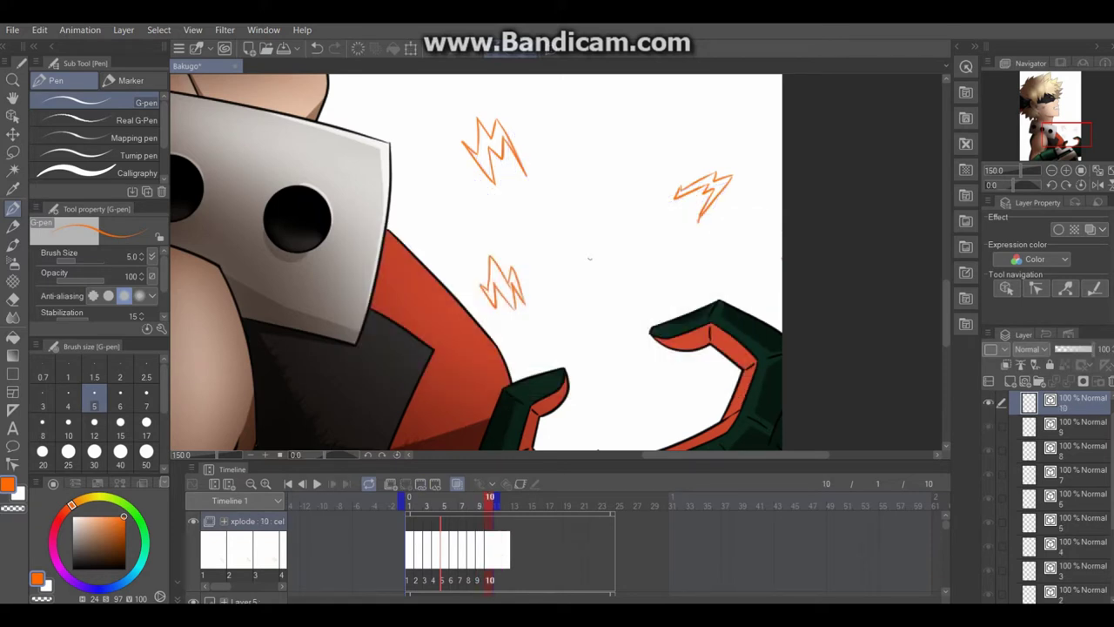
key(m)
drag(513, 91, 509, 94)
key(ctrl+d)
key(p)
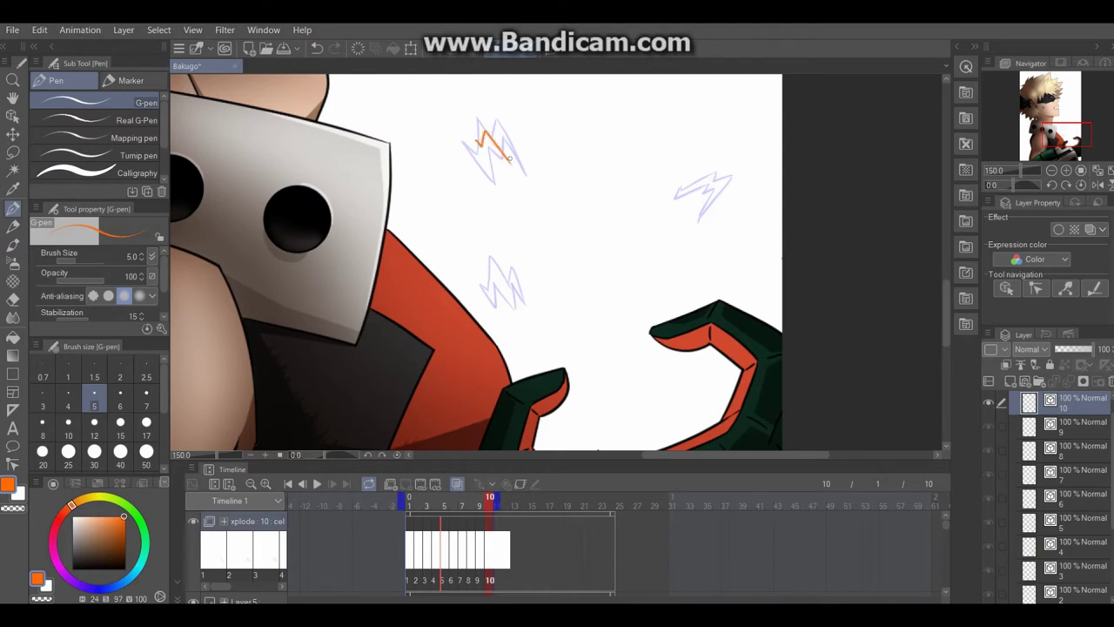
drag(477, 141, 514, 156)
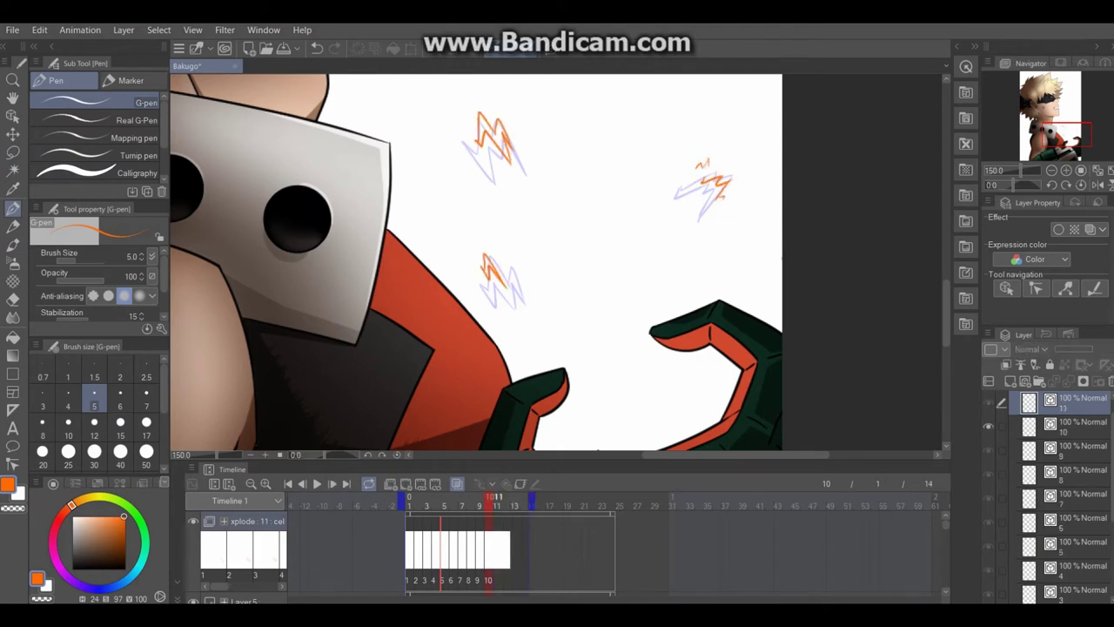
Add cel 11 to the xplode folder and draw the last tiny orange spark fragments on it.
key(End)
key(Return)
key(m)
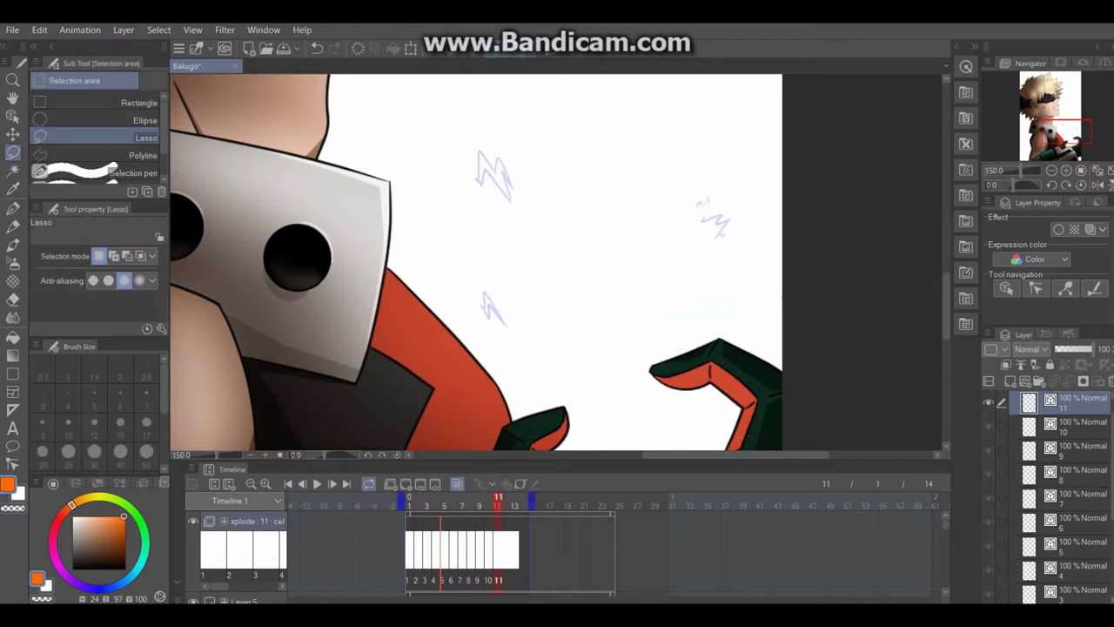
key(p)
drag(477, 155, 508, 181)
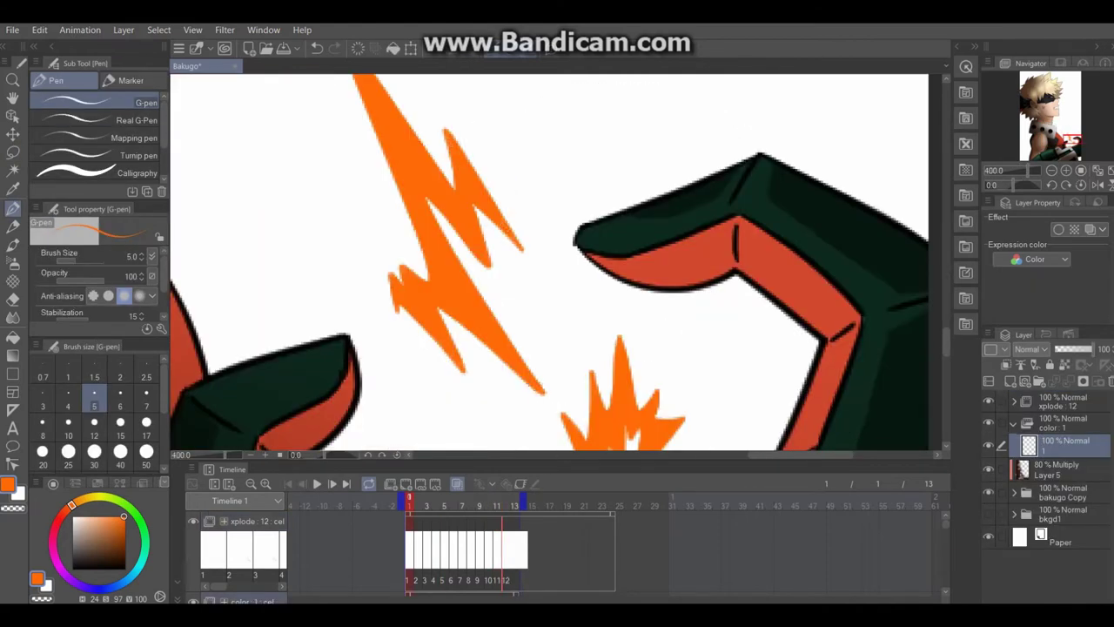
Add cel 2 to the color animation folder at frame 2 and fill both bursts with solid orange.
scroll(435, 209, down, 3)
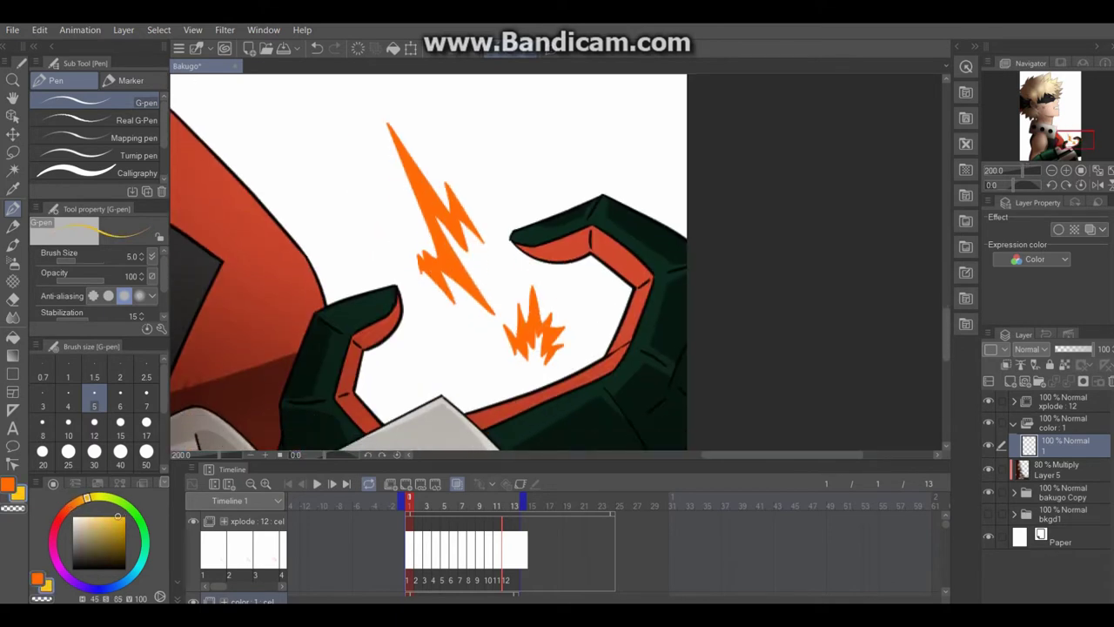
key(b)
click(1062, 422)
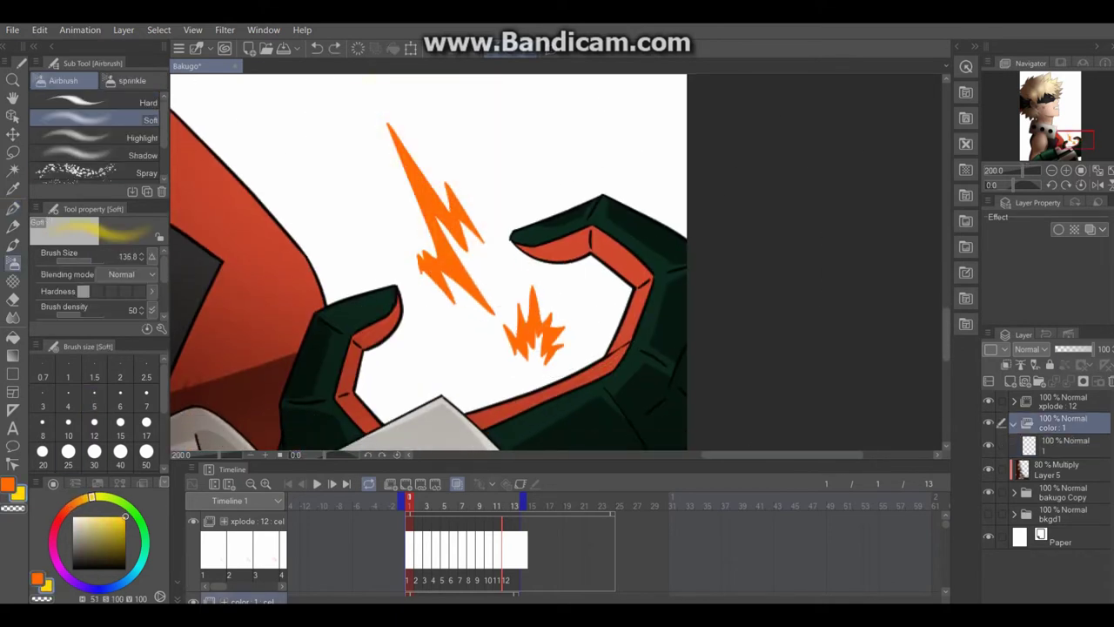
key(ctrl+shift+n)
key(Right)
key(g)
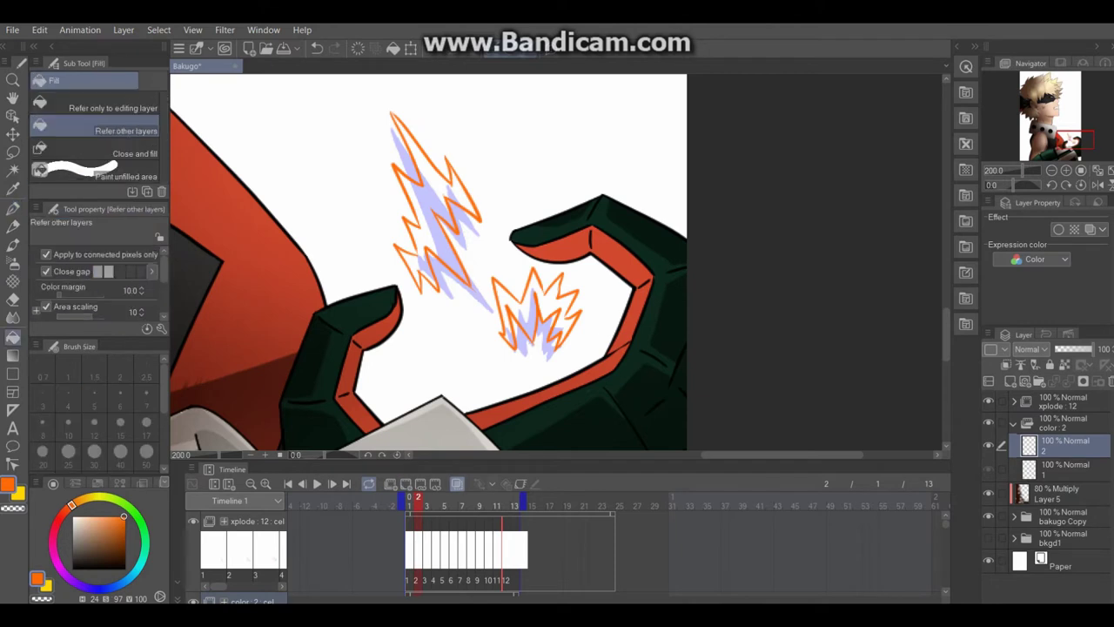
key(p)
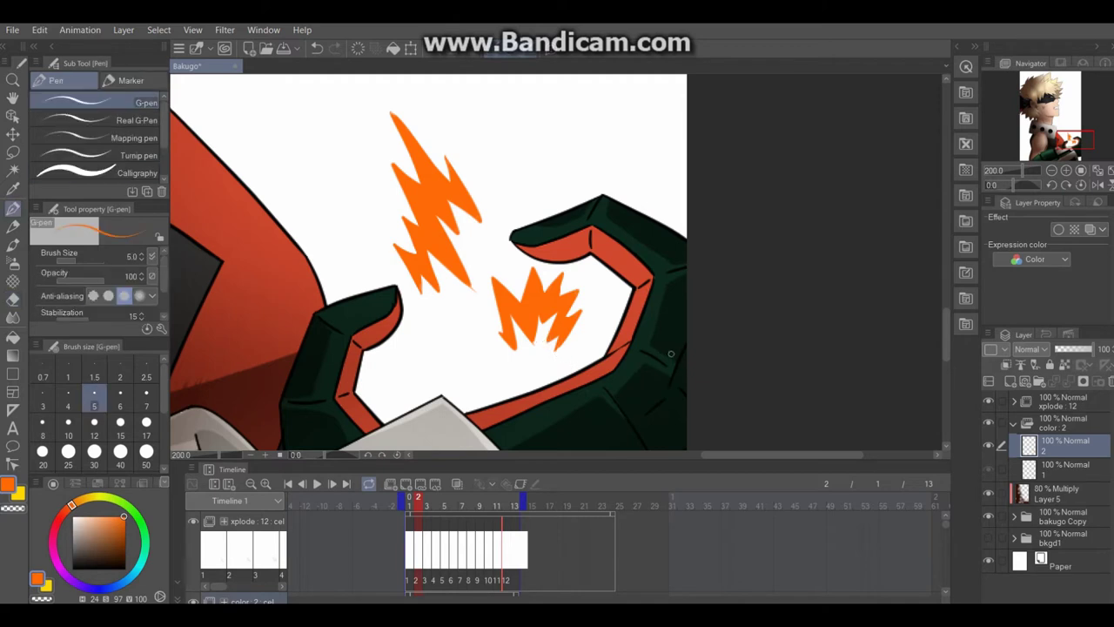
Add cel 3 to the color folder at frame 3 and fill its three bursts with orange.
key(ctrl+shift+n)
key(Right)
key(g)
click(417, 191)
click(531, 269)
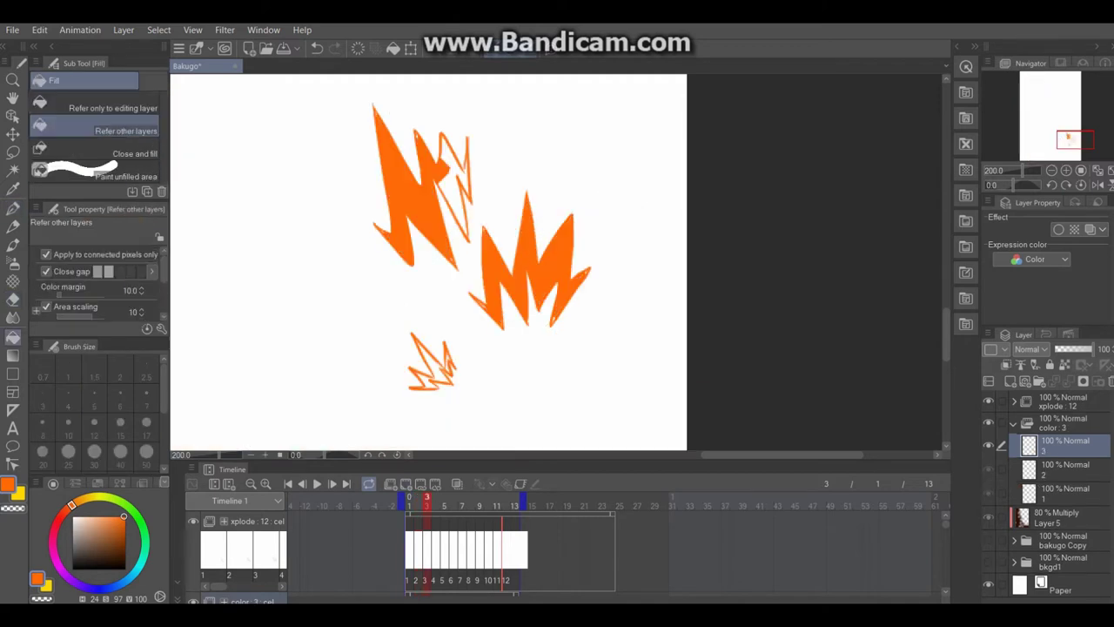
click(431, 365)
key(p)
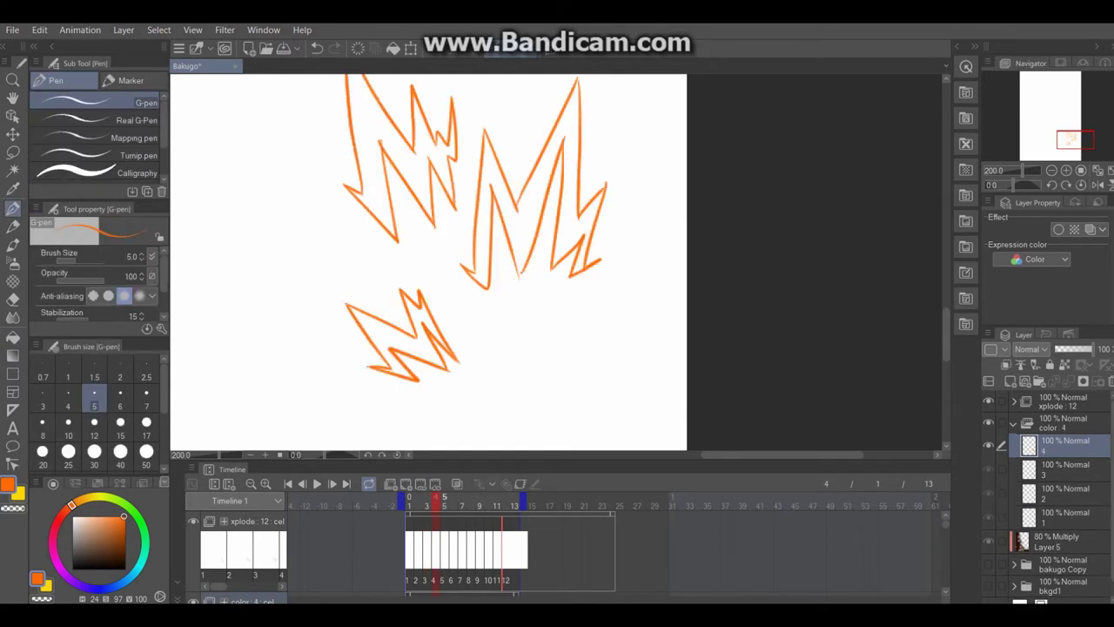
Fill the three bursts on cel 4 of the color folder with orange, including their narrow tips.
key(g)
click(400, 174)
click(531, 200)
click(400, 339)
key(p)
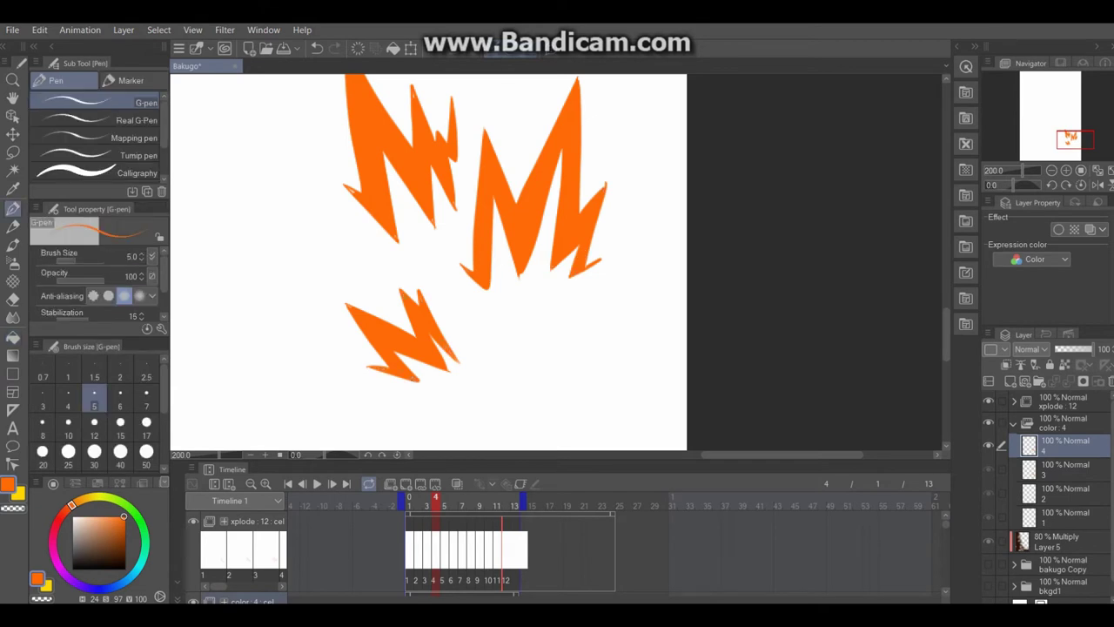
Fill the three bursts on cel 5 of the color folder with orange and touch up their narrow tips using the G-pen.
scroll(475, 261, up, 2)
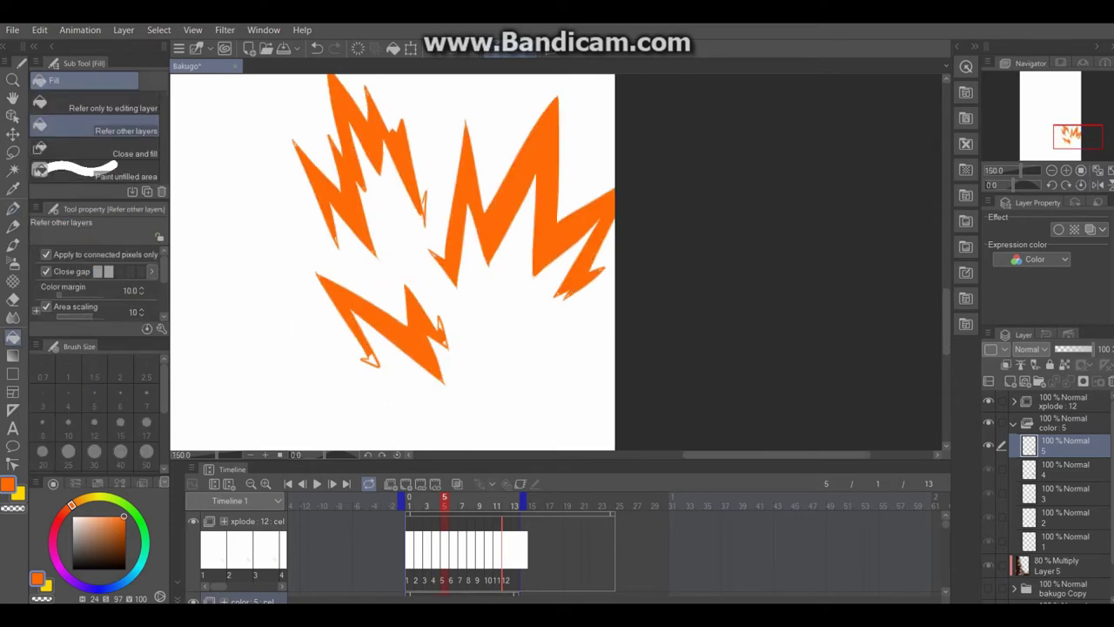
scroll(557, 261, left, 3)
key(p)
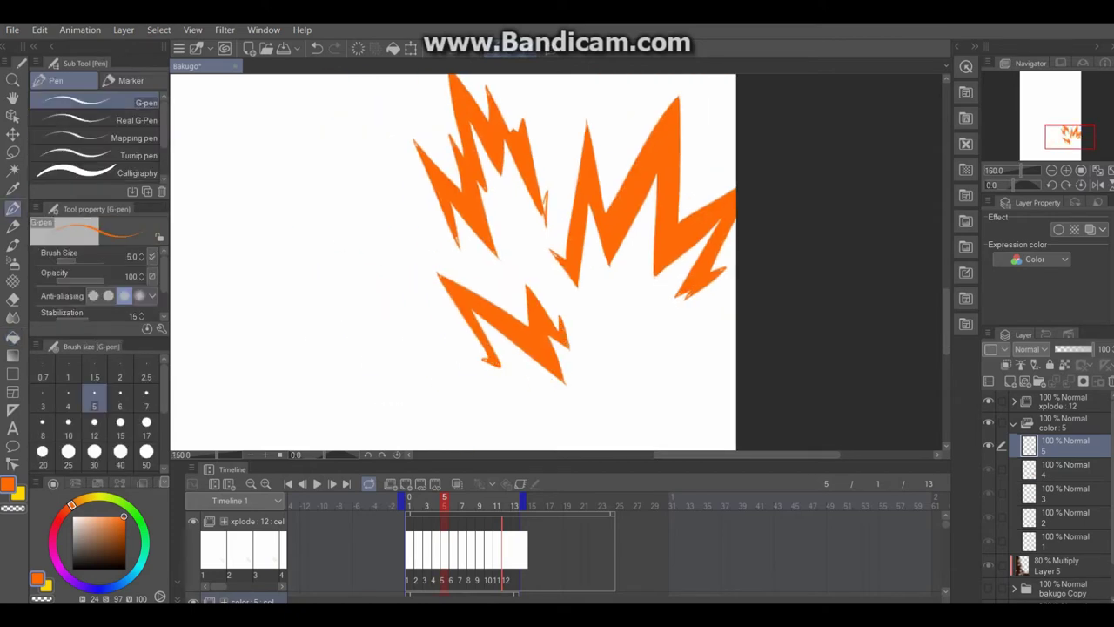
scroll(557, 261, up, 3)
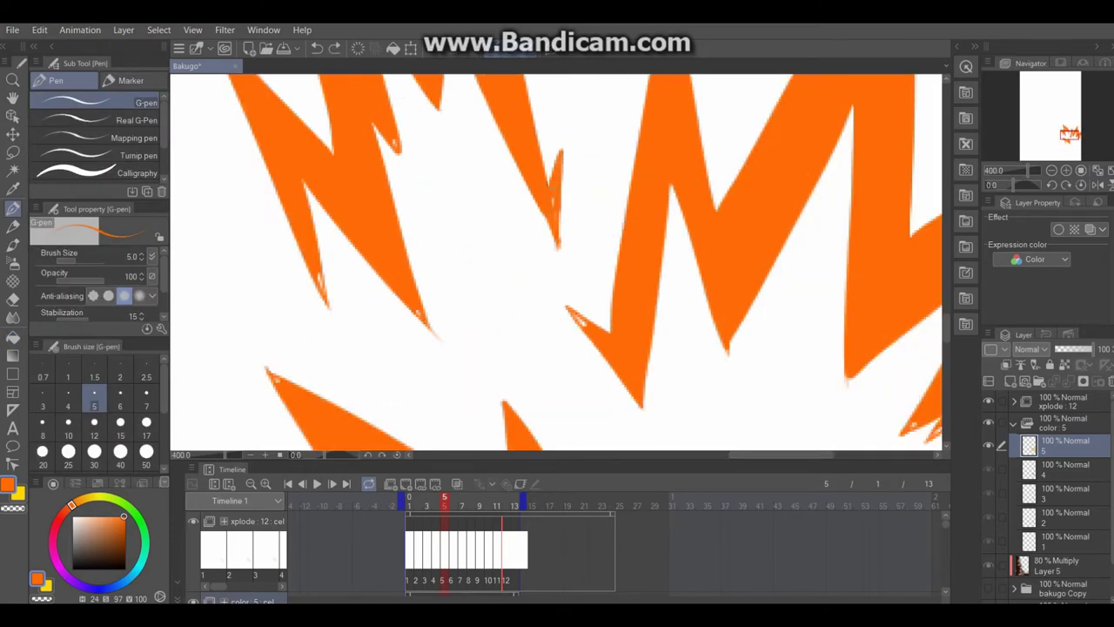
scroll(417, 124, up, 3)
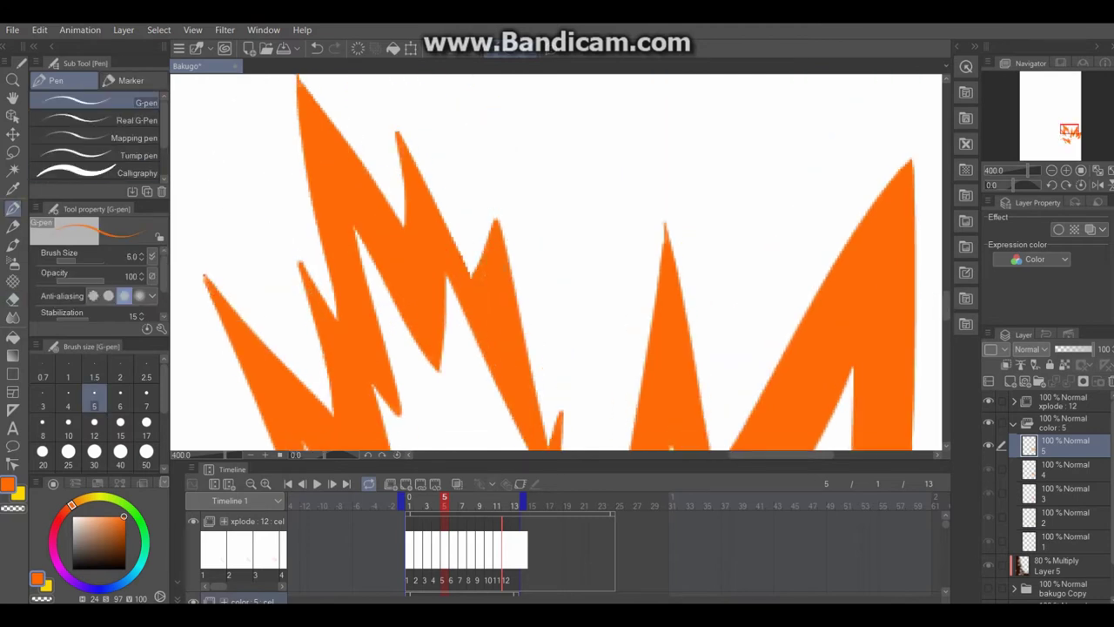
scroll(838, 320, down, 2)
Add cel 6 to the color folder at frame 6 and fill its three burst outlines with orange.
click(391, 484)
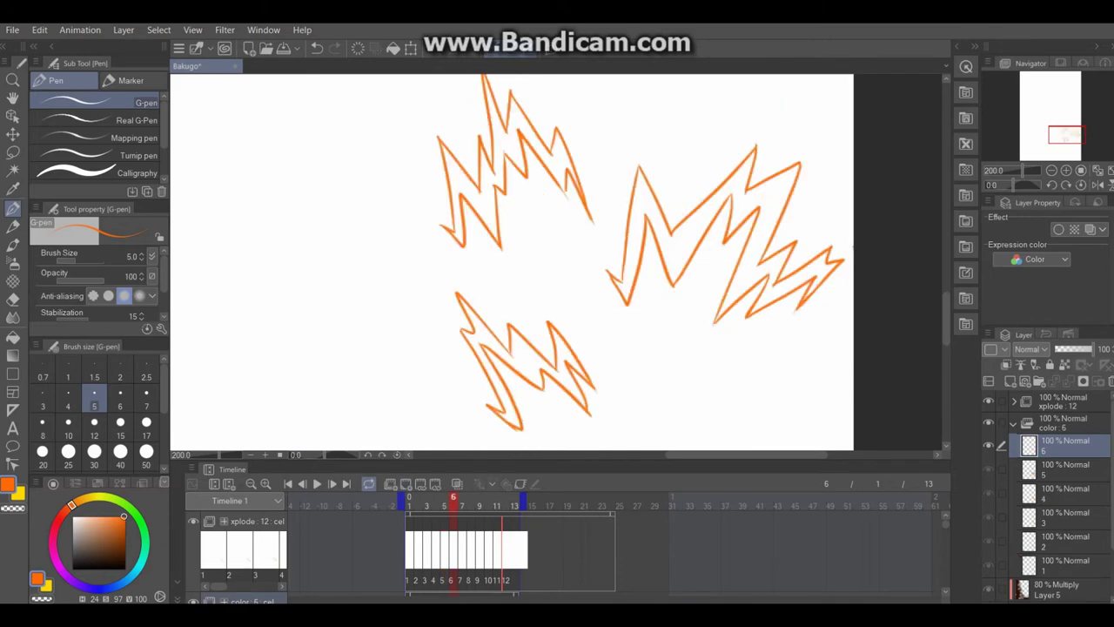
key(g)
click(522, 348)
click(721, 224)
click(514, 174)
key(p)
Paint over the white gaps left in the narrow tips of cel 6's bursts with the orange G-pen.
scroll(652, 261, up, 2)
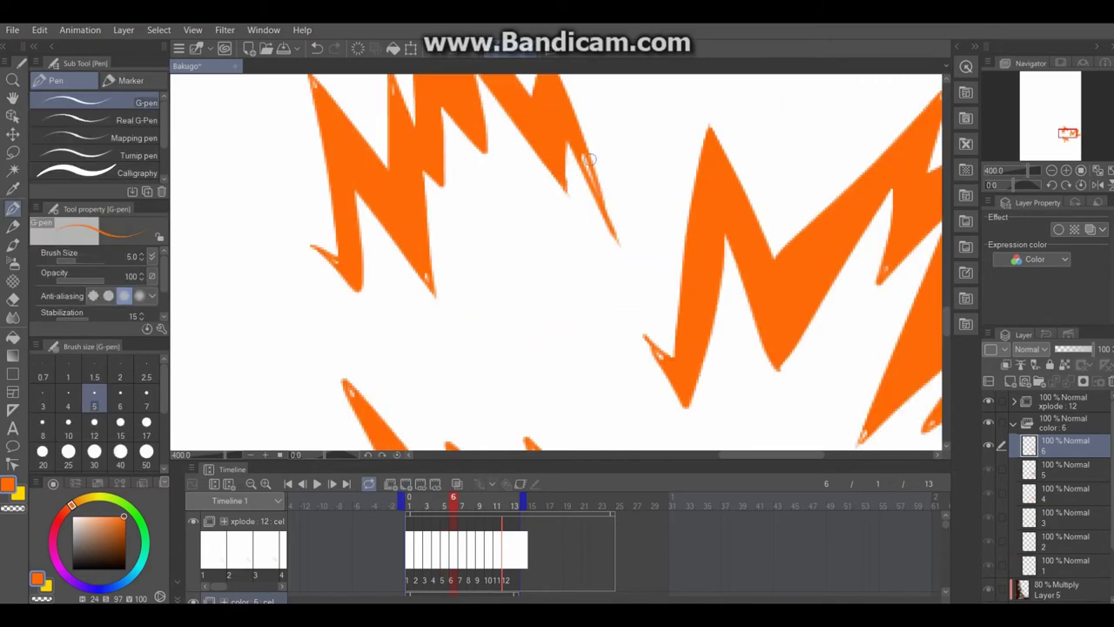
drag(589, 159, 599, 197)
drag(656, 348, 665, 358)
scroll(865, 432, down, 3)
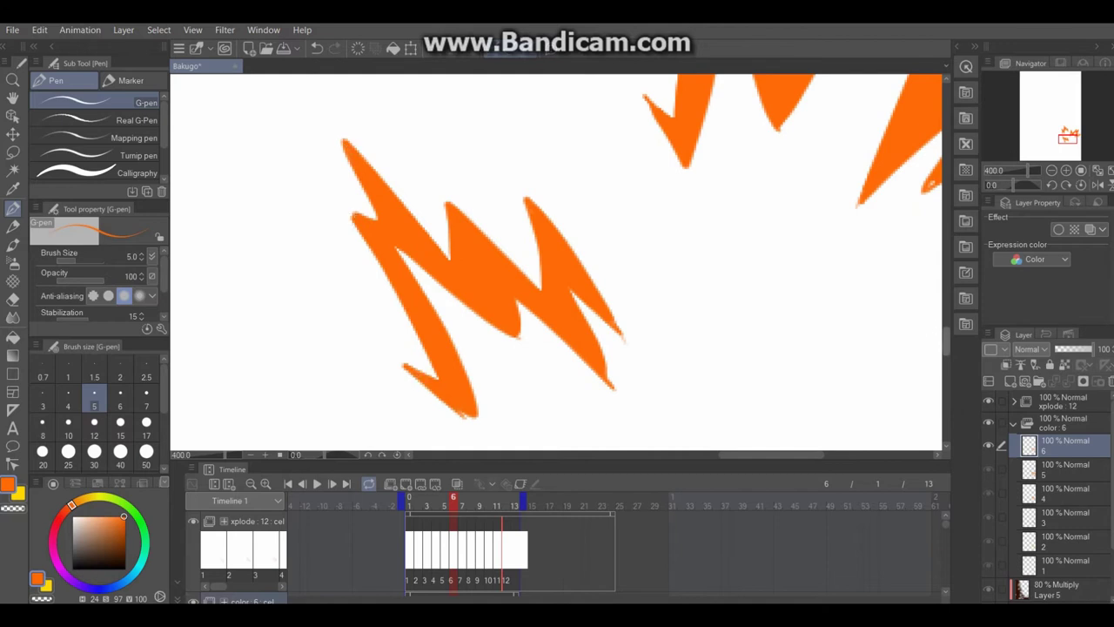
scroll(557, 261, up, 3)
scroll(557, 262, down, 3)
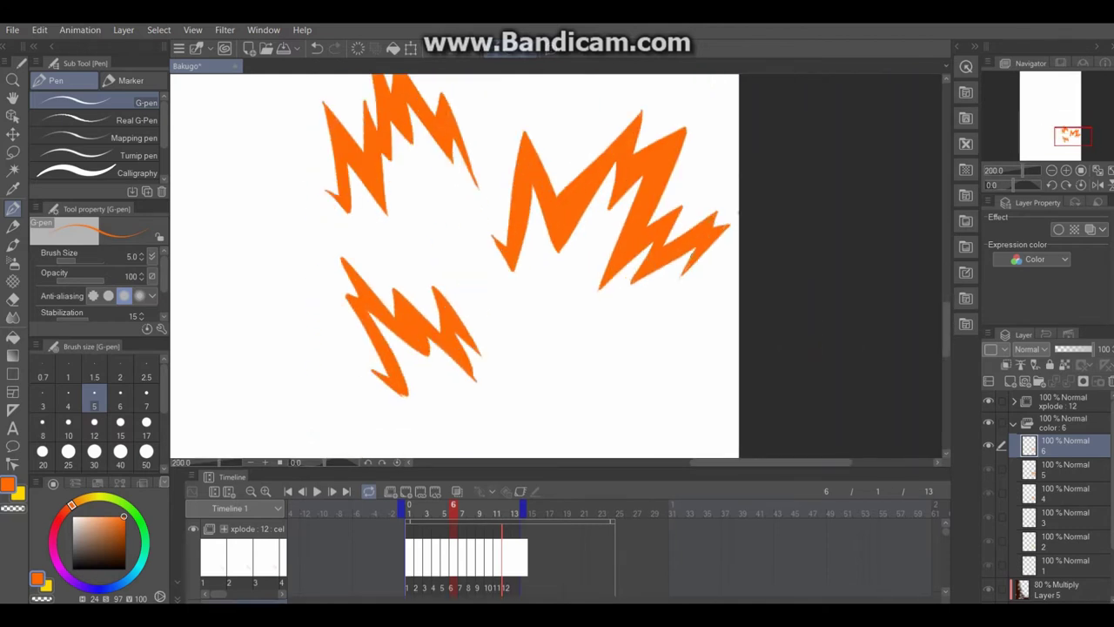
Add cel 7 to the color folder at frame 7 and fill its three bursts with orange, including the thin tips.
key(Right)
key(g)
click(373, 311)
click(601, 187)
click(383, 130)
key(p)
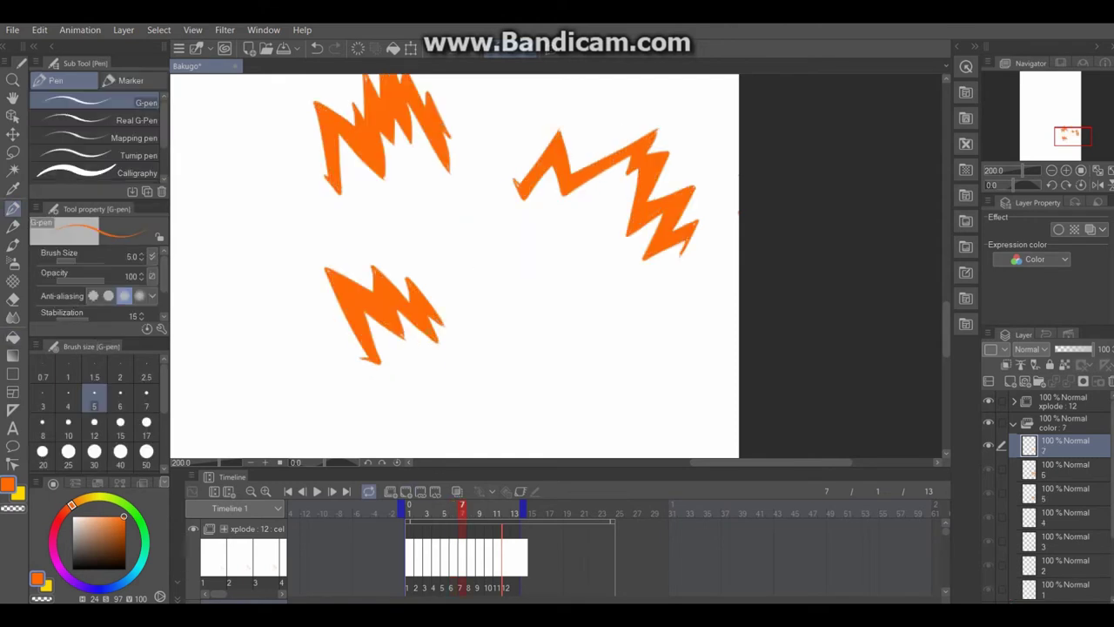
scroll(694, 197, up, 2)
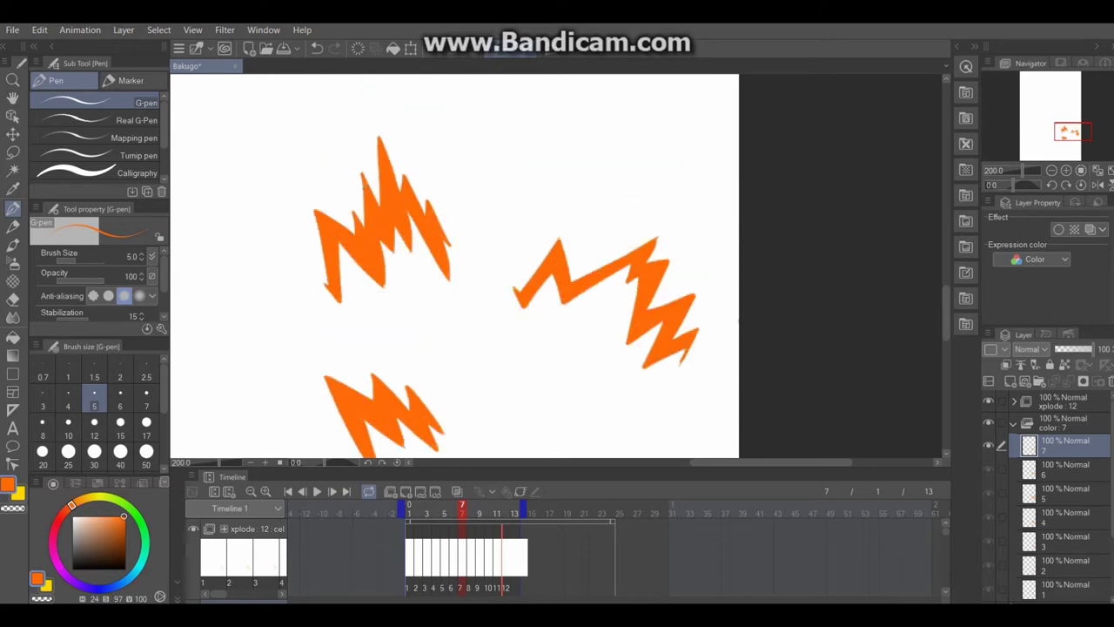
Add cel 8 to the color folder at frame 8 and fill all three bursts and their unfilled pockets with orange.
key(Right)
key(g)
click(399, 164)
click(374, 387)
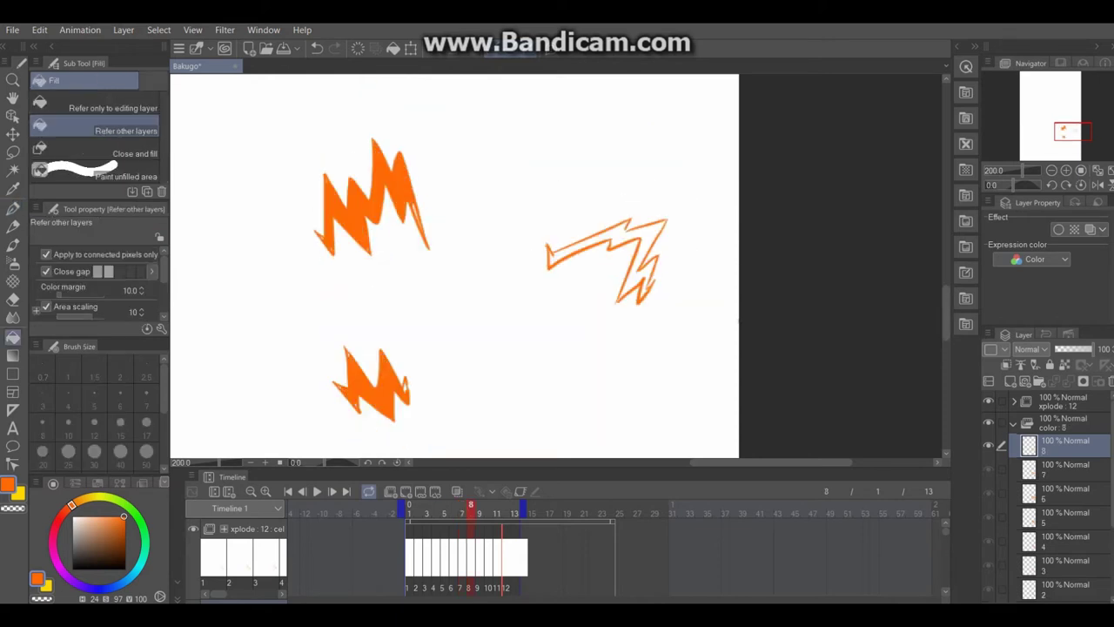
click(610, 248)
click(644, 279)
click(560, 257)
click(405, 386)
key(p)
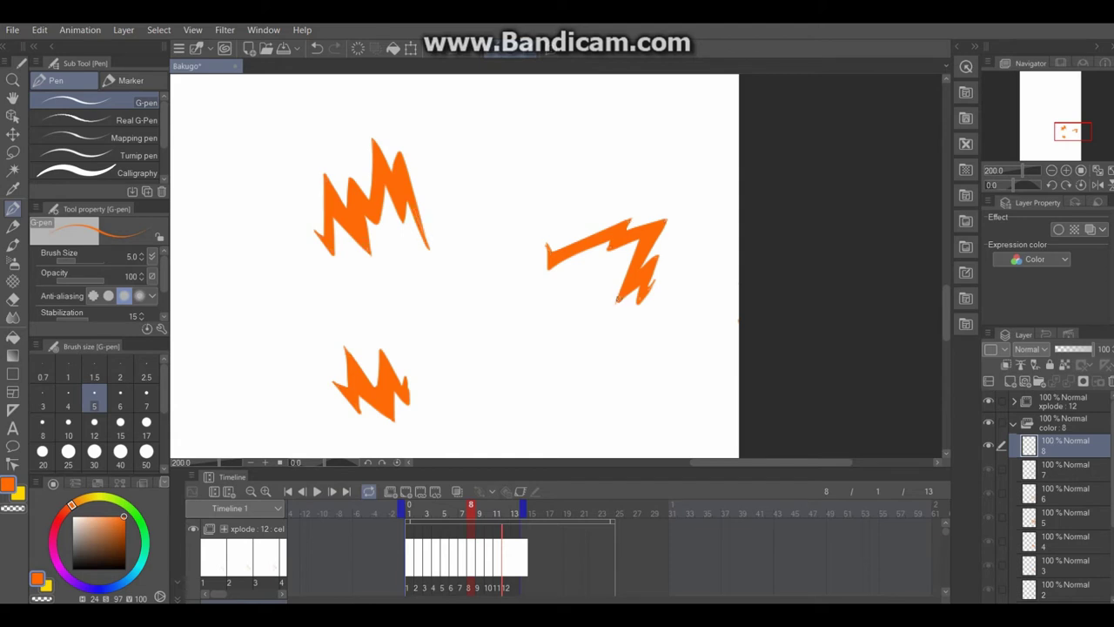
Add cel 9 to the color folder at frame 9, fill the two larger bursts with orange and paint in the third with the G-pen.
key(Right)
key(g)
click(357, 183)
click(370, 357)
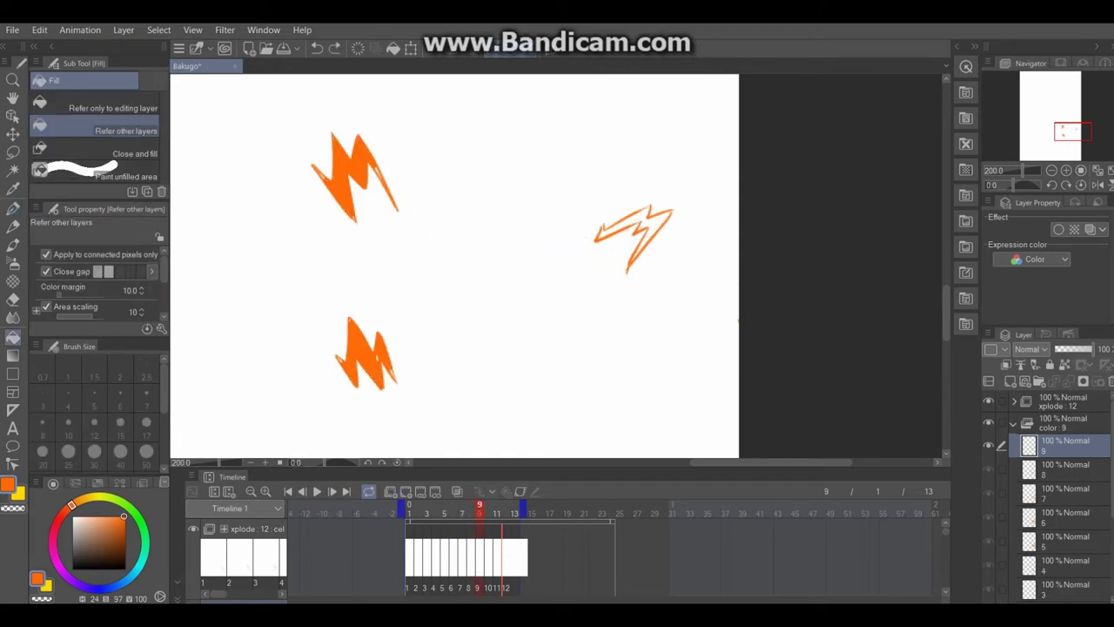
key(p)
scroll(691, 234, up, 3)
drag(598, 241, 670, 215)
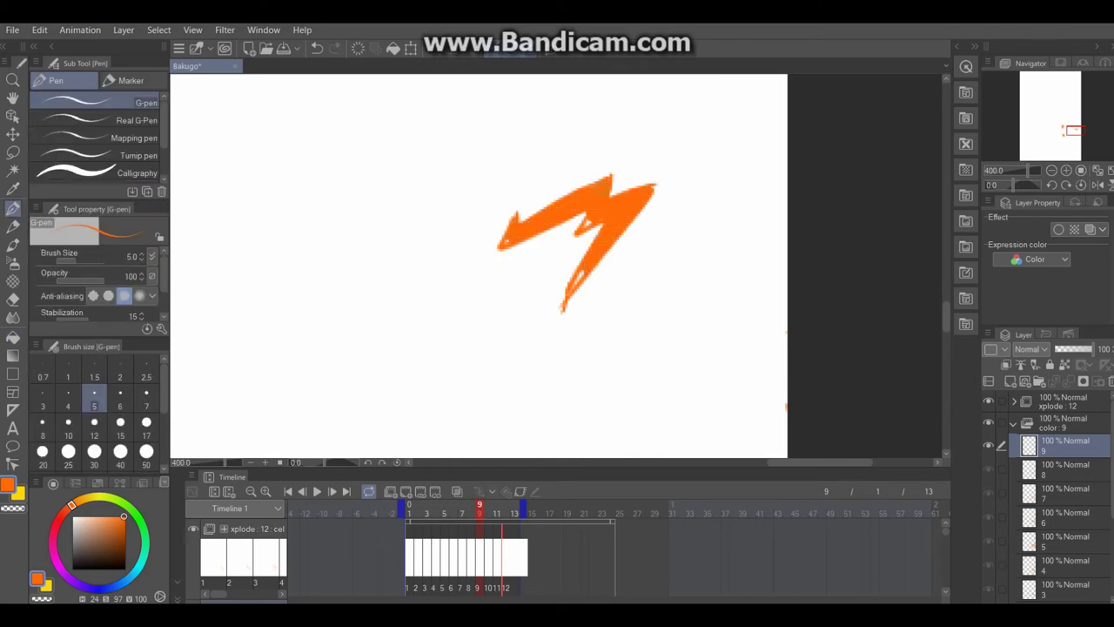
scroll(656, 186, down, 3)
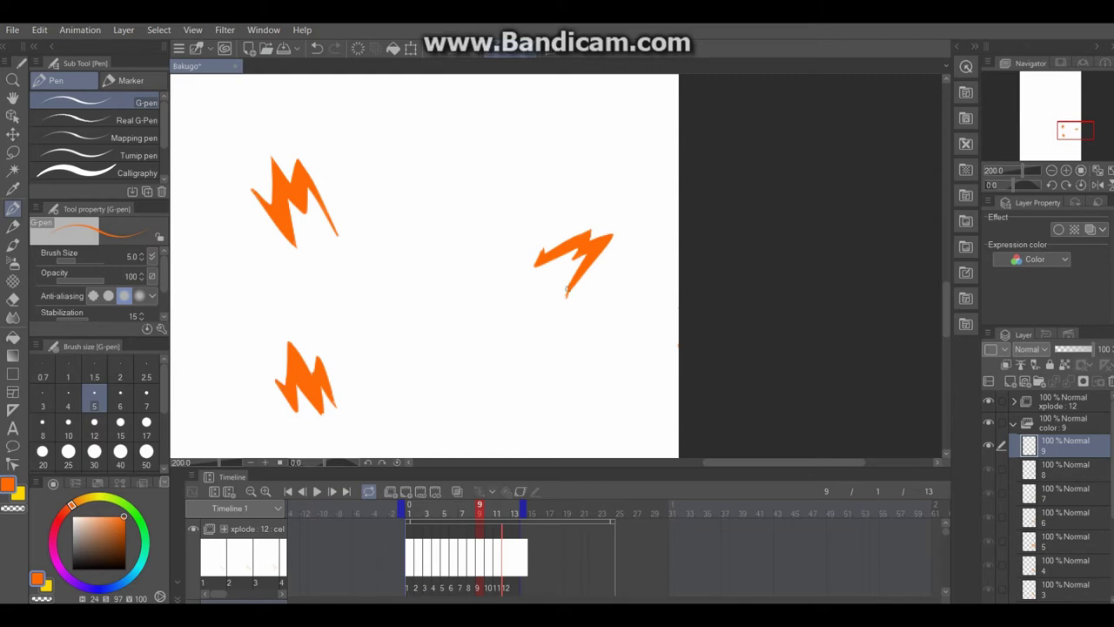
Add cel 10 to the color folder at frame 10 and colour its remaining spark fragments orange.
key(Return)
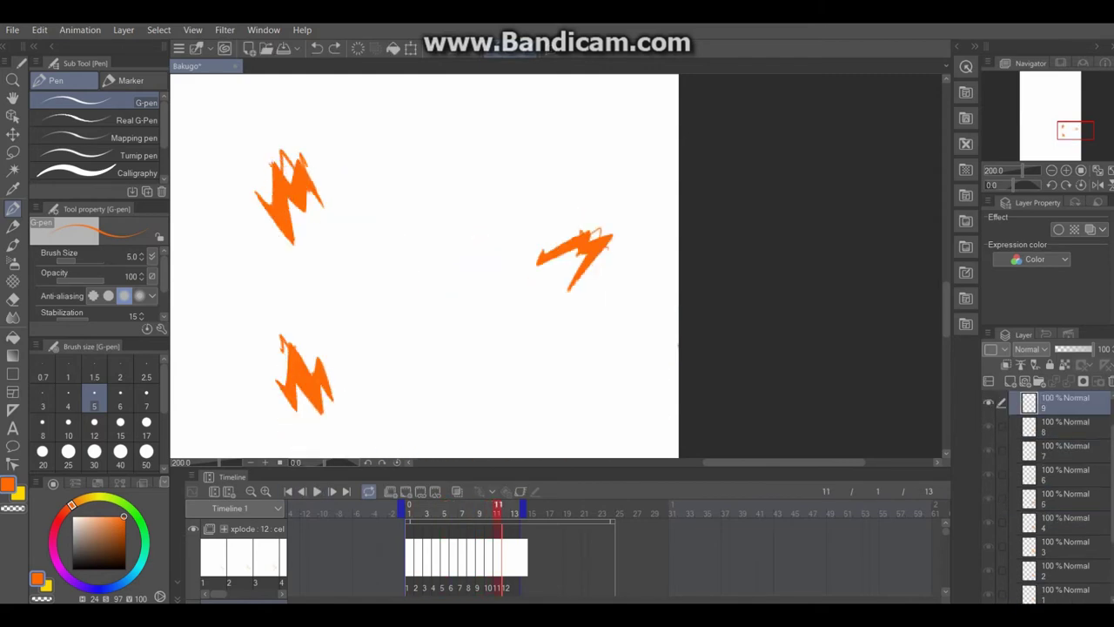
key(g)
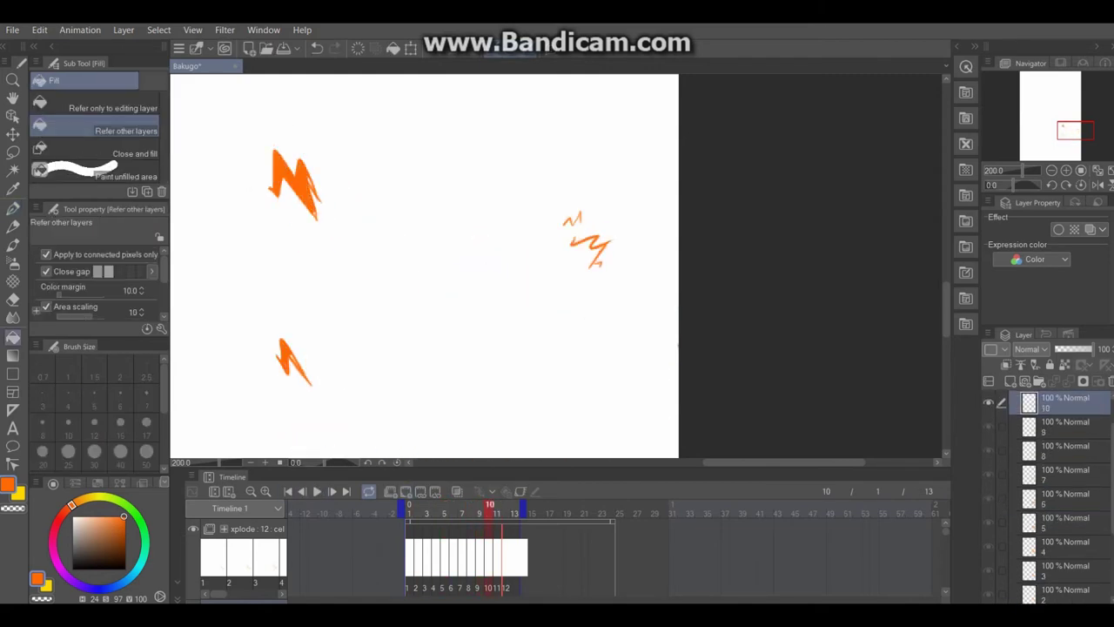
key(p)
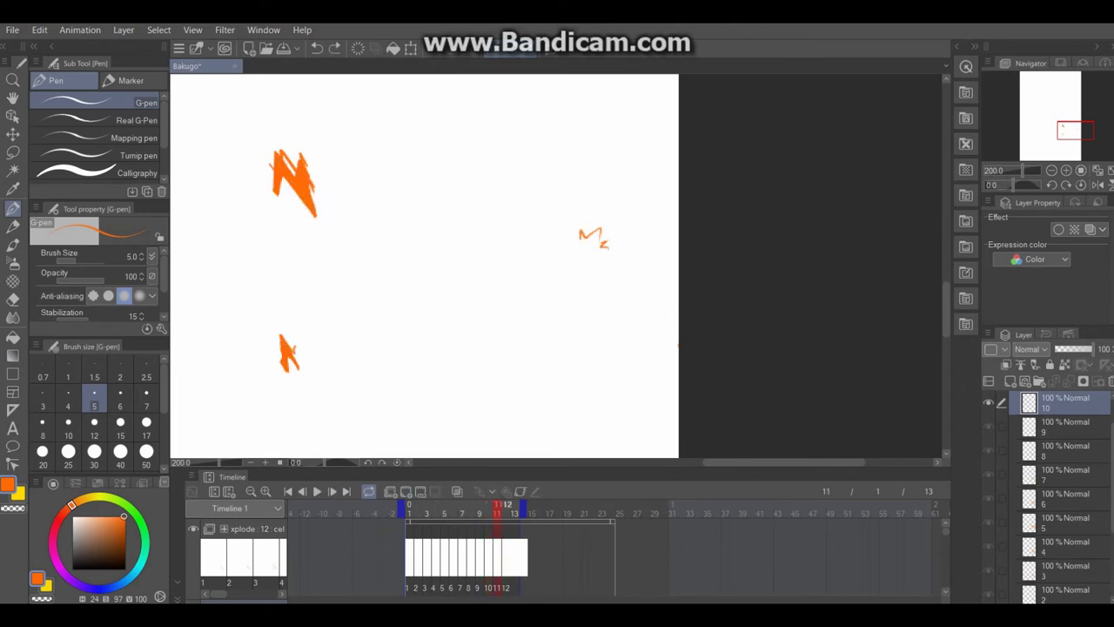
scroll(566, 557, down, 1)
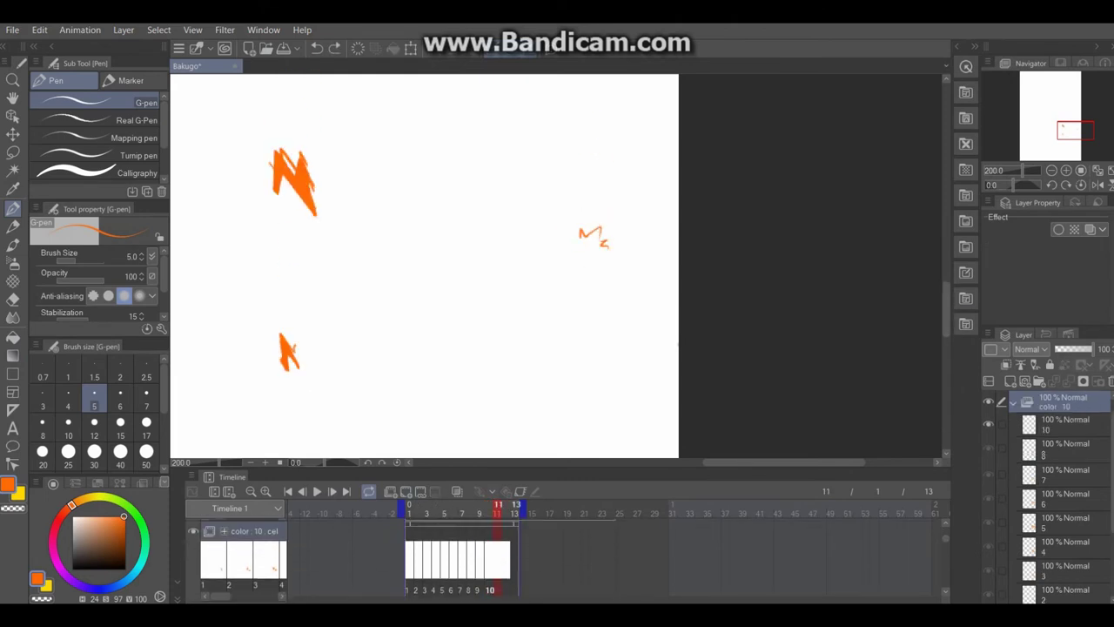
Preview the orange-filled explosion from the first frame and select the color animation folder.
key(ctrl+alt+0)
key(space)
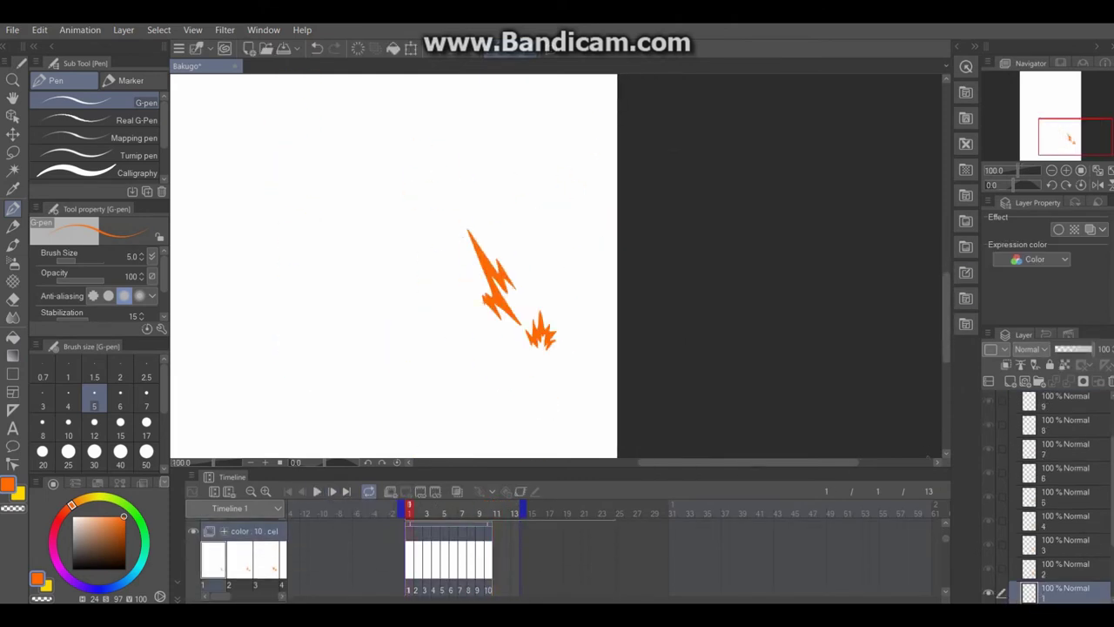
scroll(1048, 487, up, 5)
click(1067, 400)
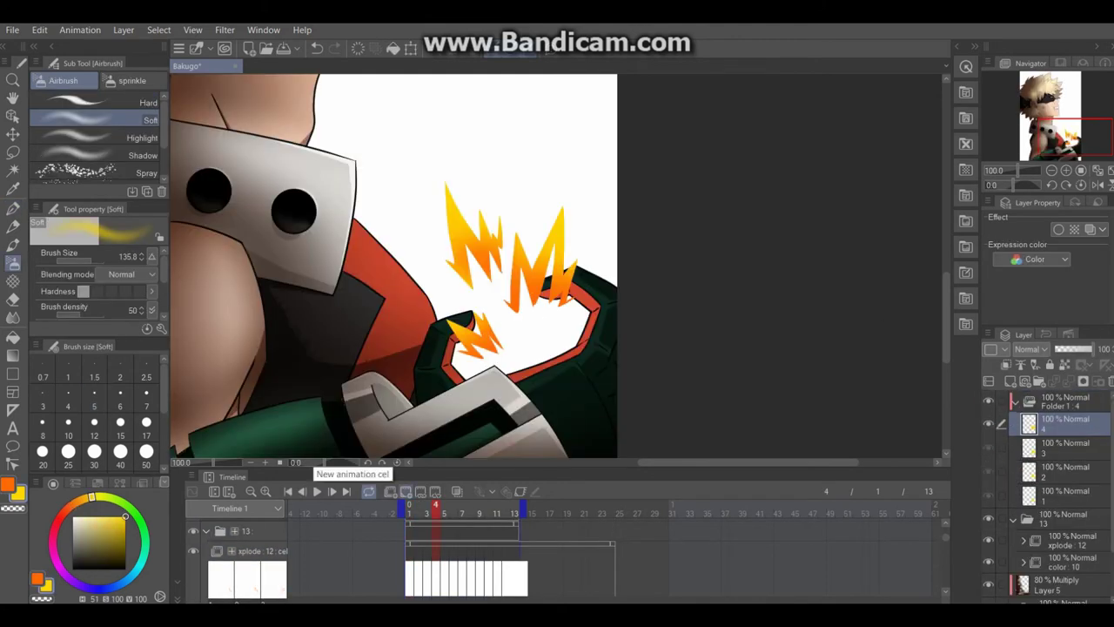
Add cels 5 and 6 to Folder 1 and brush yellow over their bursts with the soft airbrush.
key(Right)
mouse_move(416, 167)
mouse_down()
mouse_move(619, 167)
mouse_move(443, 280)
mouse_move(485, 272)
mouse_move(420, 274)
mouse_move(403, 361)
mouse_up()
key(Right)
key(Left)
key(Right)
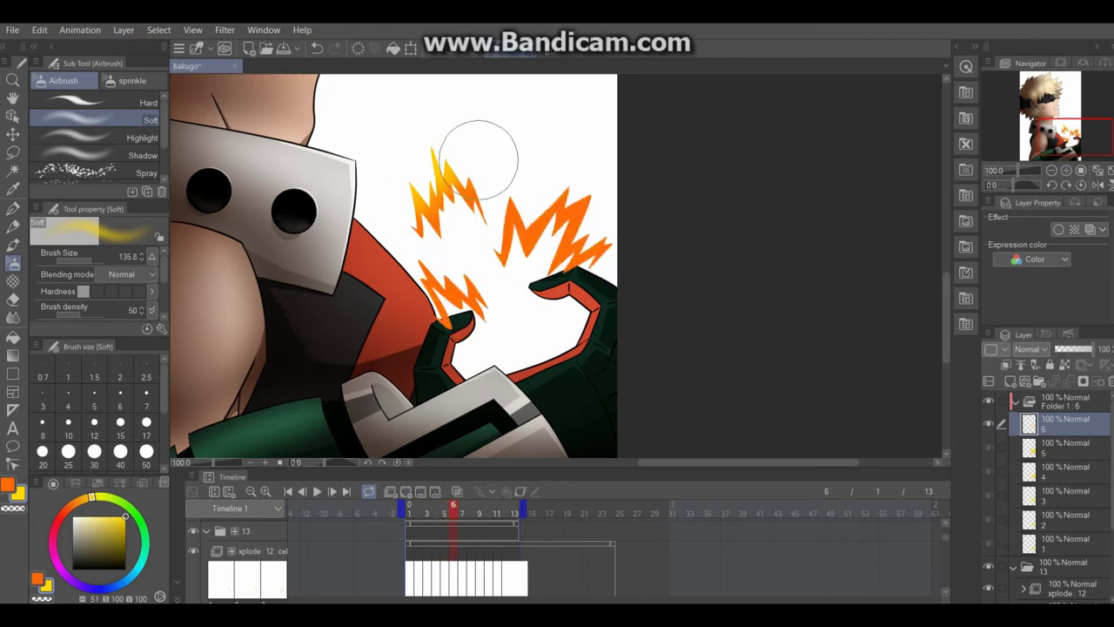
Soften the yellow at the lower parts of cel 6's bursts with the soft eraser at size 73.7.
key(e)
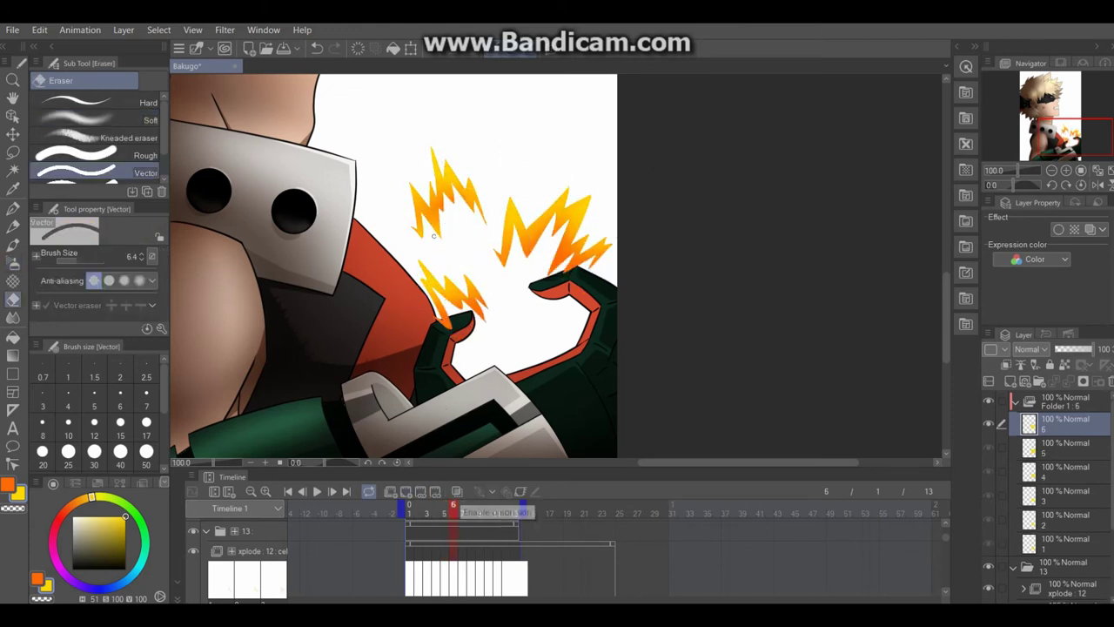
key(bracketleft)
key(bracketleft)
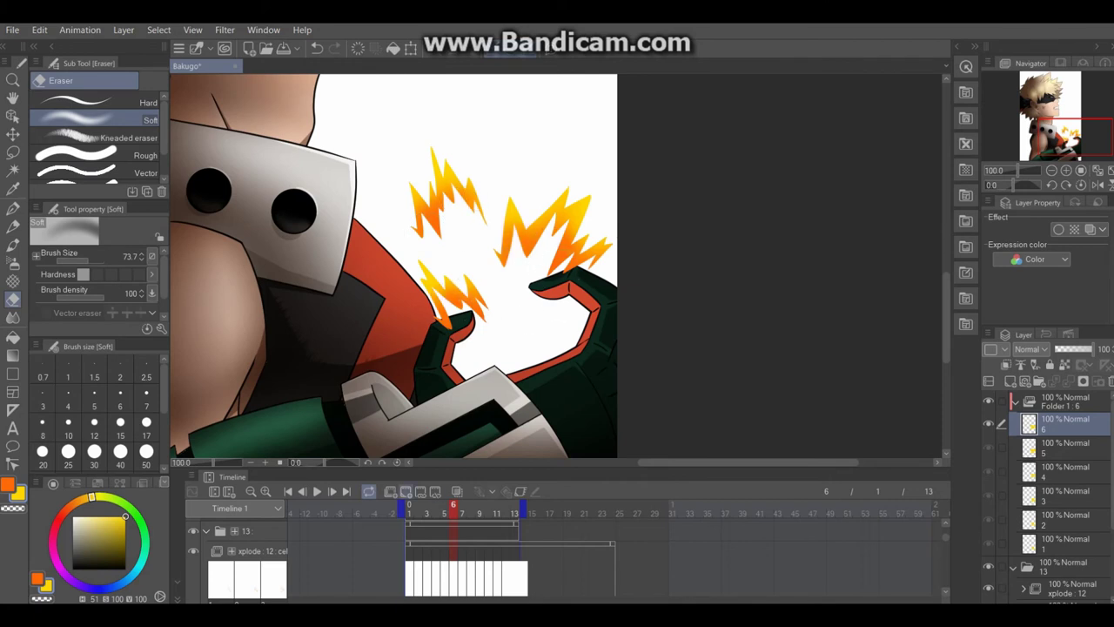
Add cel 7 to Folder 1 and airbrush soft yellow highlights along the upper parts of its three bursts.
key(Right)
key(b)
mouse_move(439, 187)
mouse_down()
mouse_move(398, 125)
mouse_move(488, 131)
mouse_up()
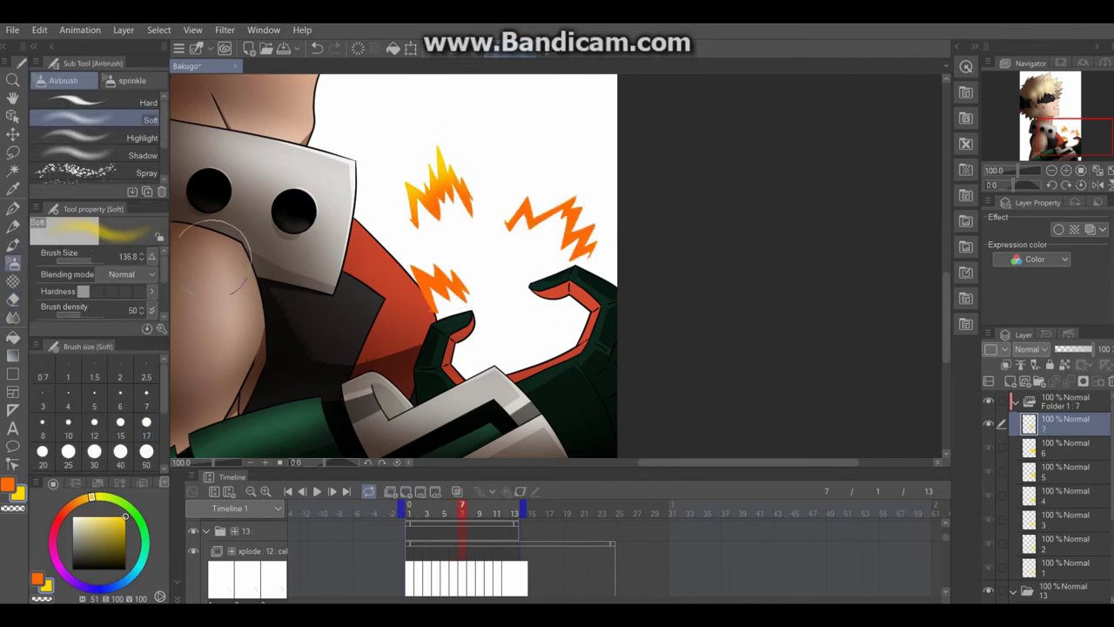
mouse_move(523, 192)
mouse_down()
mouse_move(582, 209)
mouse_move(609, 246)
mouse_up()
drag(409, 257, 457, 279)
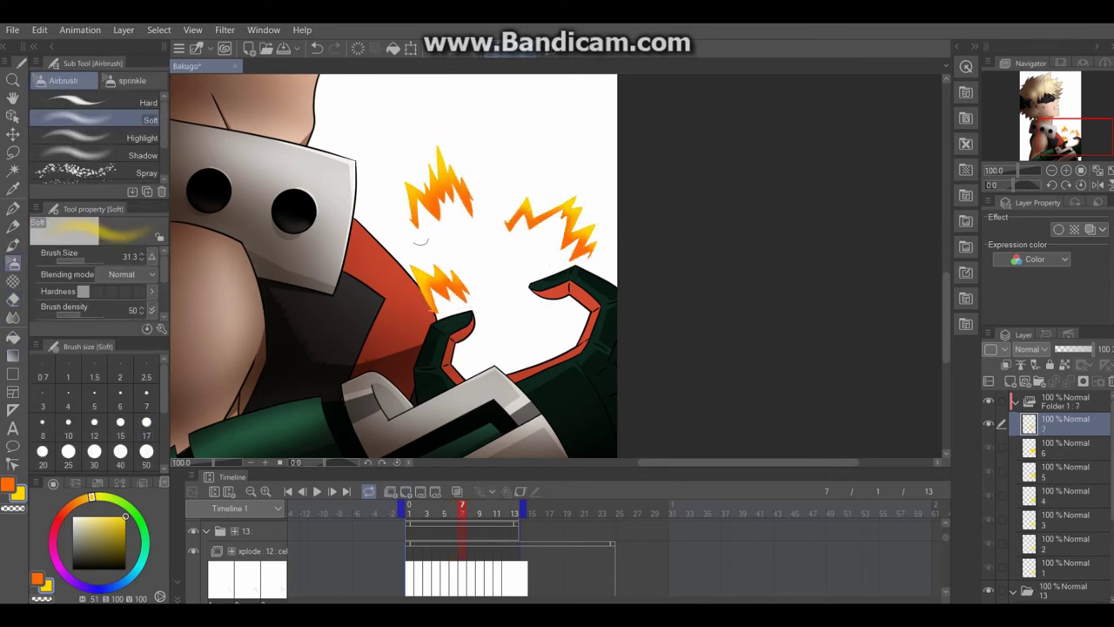
Add cels 8 and 9 to Folder 1 and airbrush yellow highlights on their bursts with a brush size of 65.2.
key(Right)
key(bracketright)
key(bracketright)
drag(409, 200, 440, 130)
drag(522, 205, 589, 206)
drag(418, 270, 448, 255)
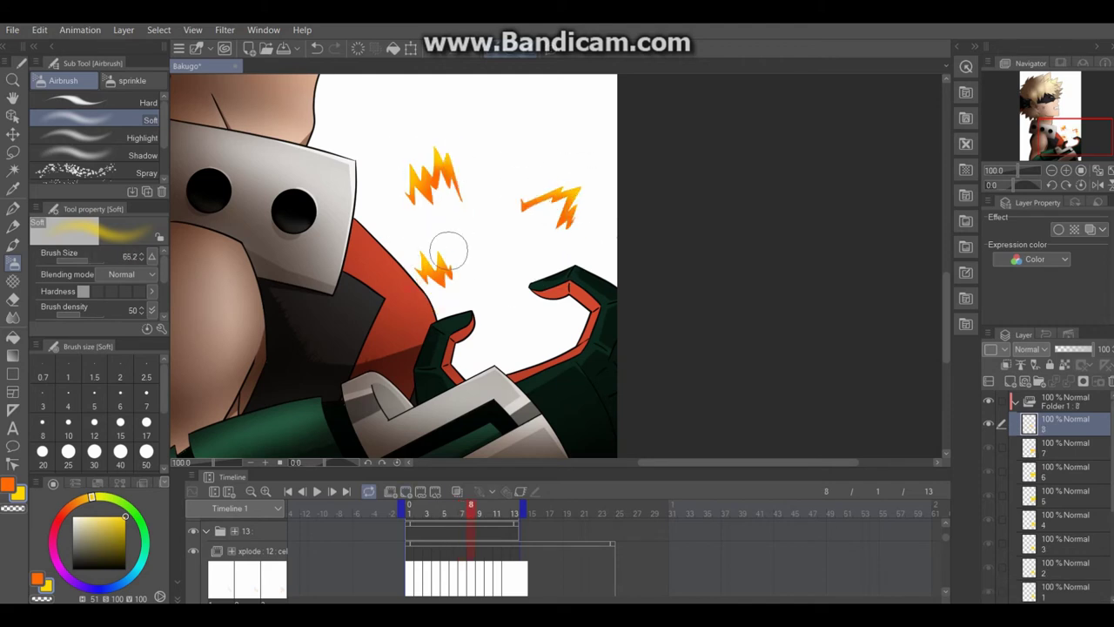
key(Right)
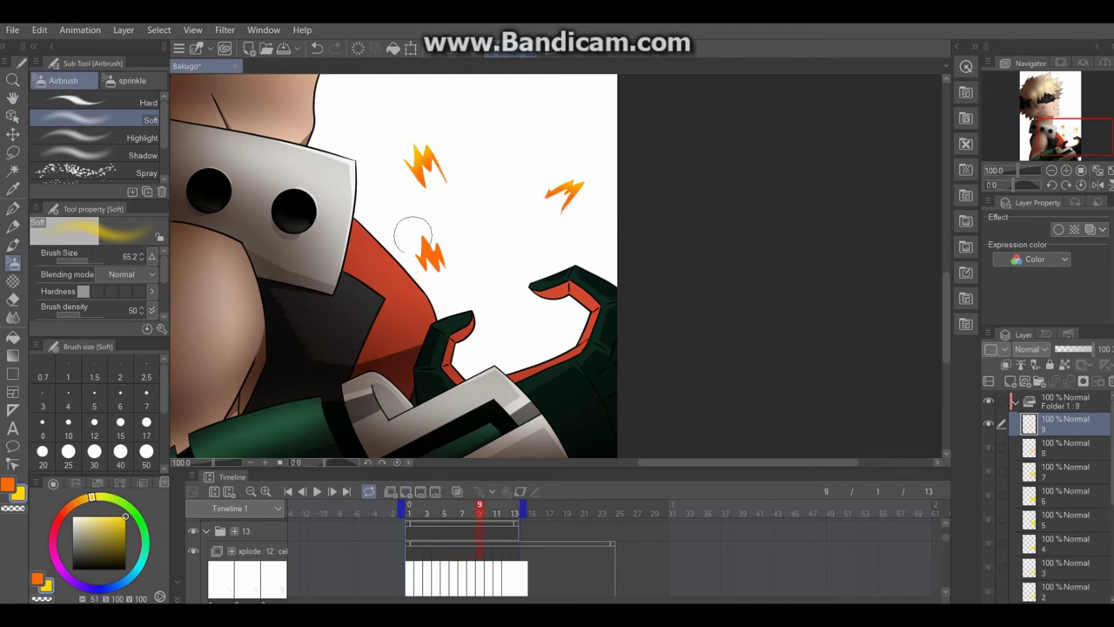
Preview the highlighted explosion from frame 1 with more of the character in view.
key(Home)
key(space)
key(ctrl+minus)
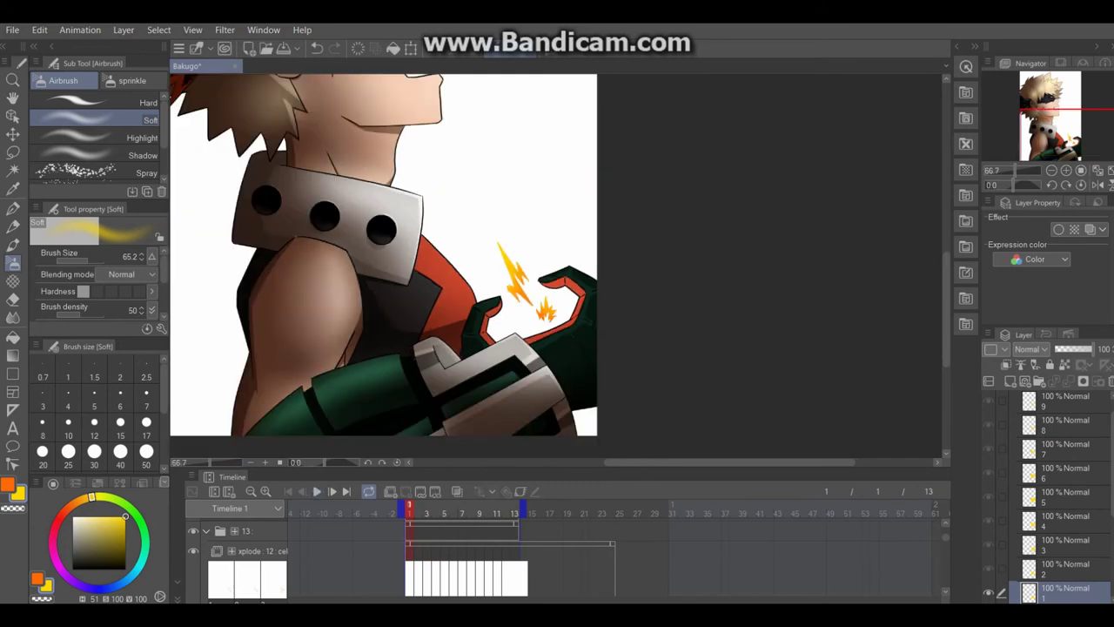
Add a new layer above the Multiply shading layer and set its blending mode to Add (Glow).
click(1063, 400)
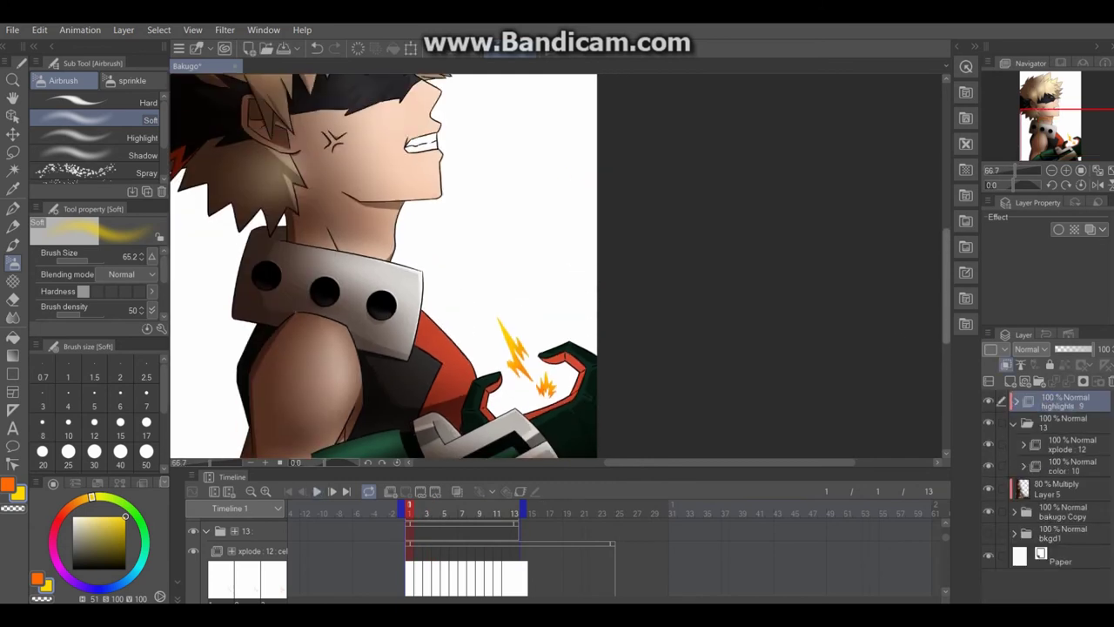
scroll(383, 261, up, 2)
click(989, 381)
click(1031, 348)
click(1038, 278)
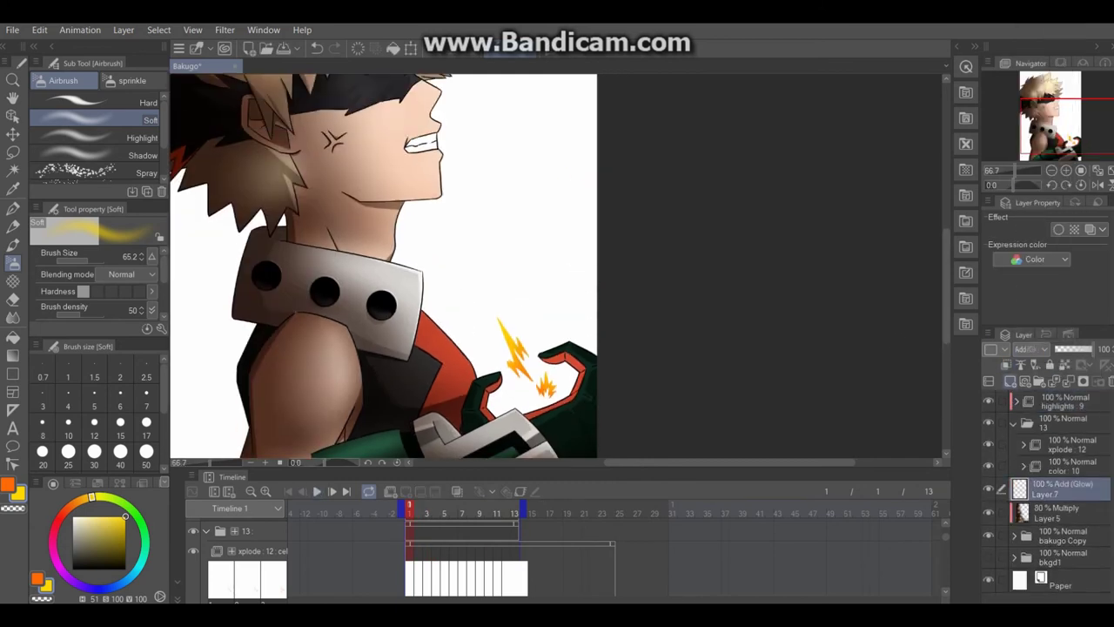
Airbrush large soft yellow light over the character on the Add (Glow) layer and play back the animation.
key(ctrl+minus)
key(bracketright)
key(bracketright)
key(bracketright)
key(bracketright)
mouse_move(555, 265)
mouse_down()
mouse_move(517, 246)
mouse_move(536, 199)
mouse_move(524, 153)
mouse_move(523, 315)
mouse_up()
mouse_move(570, 365)
mouse_down()
mouse_move(503, 403)
mouse_move(459, 370)
mouse_move(444, 414)
mouse_move(507, 389)
mouse_move(562, 405)
mouse_up()
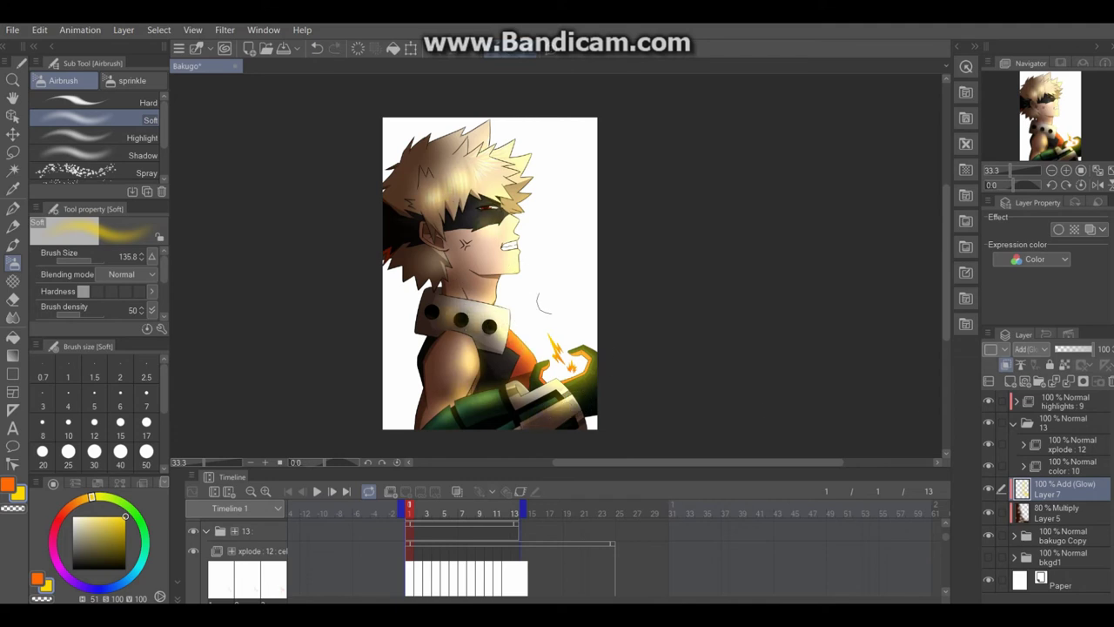
click(317, 491)
click(1062, 513)
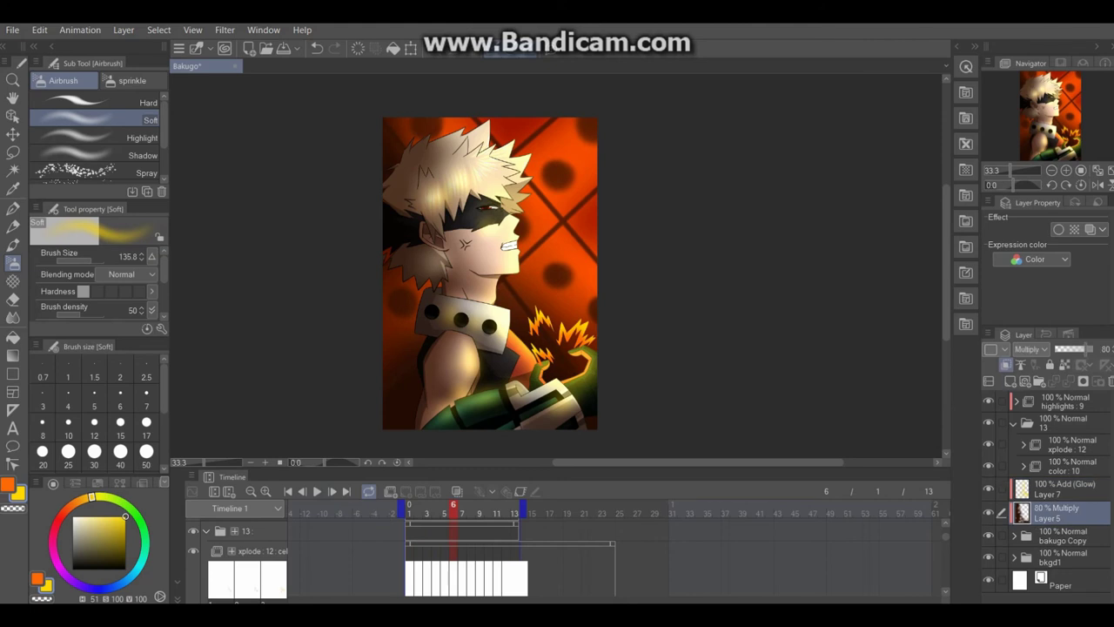
click(1010, 380)
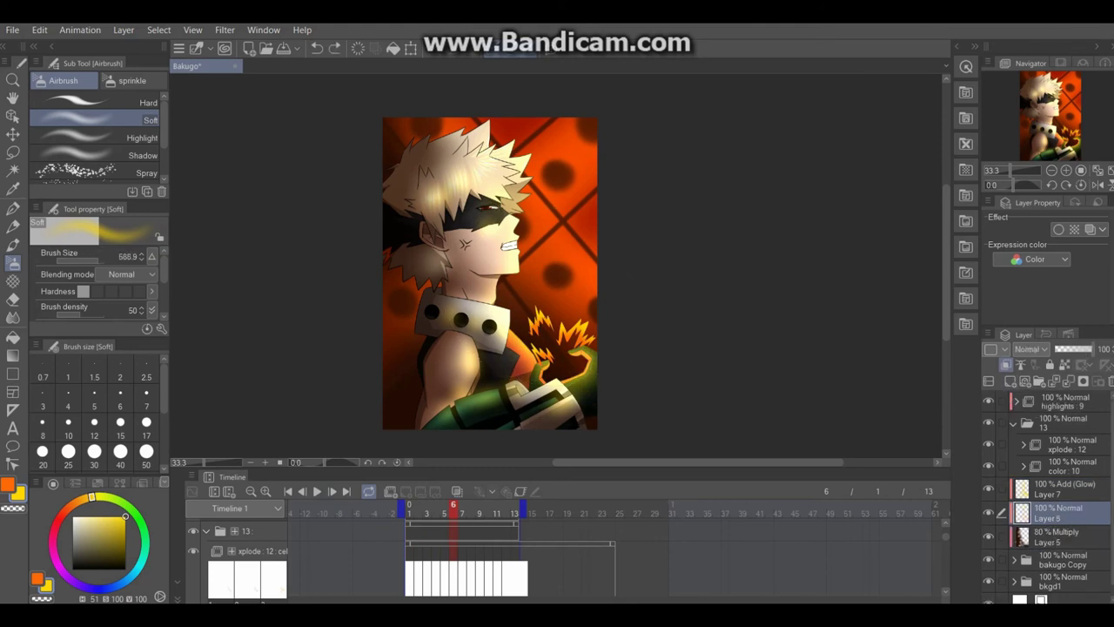
drag(1057, 513, 1098, 380)
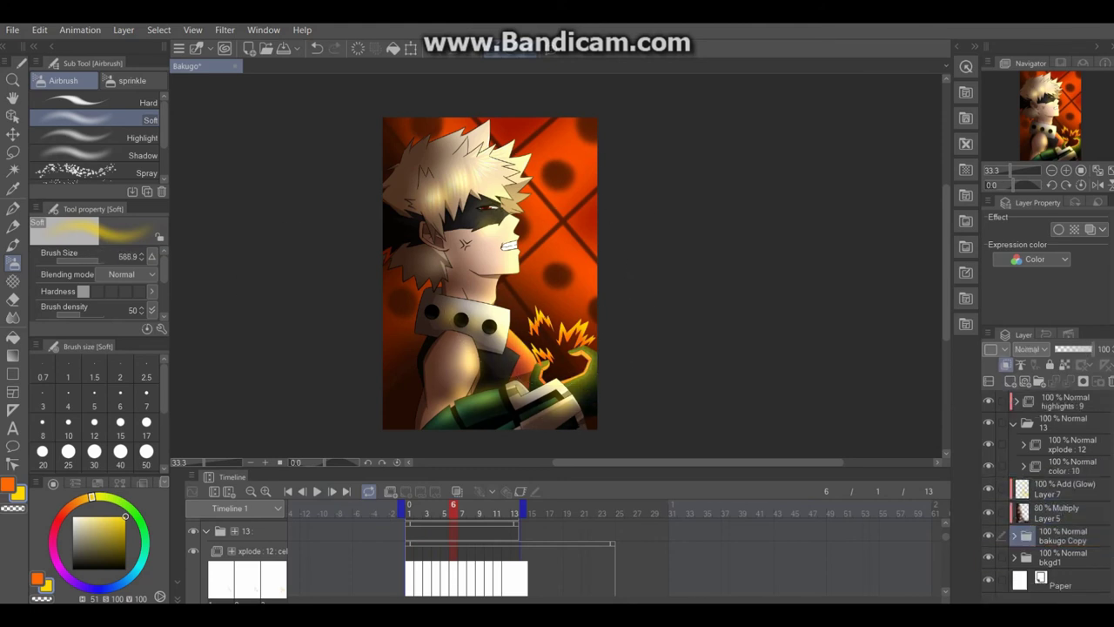
Airbrush a soft yellow glow behind the explosion on a new layer between the bakugo Copy and bkgd1 folders and play back the animation.
key(ctrl+z)
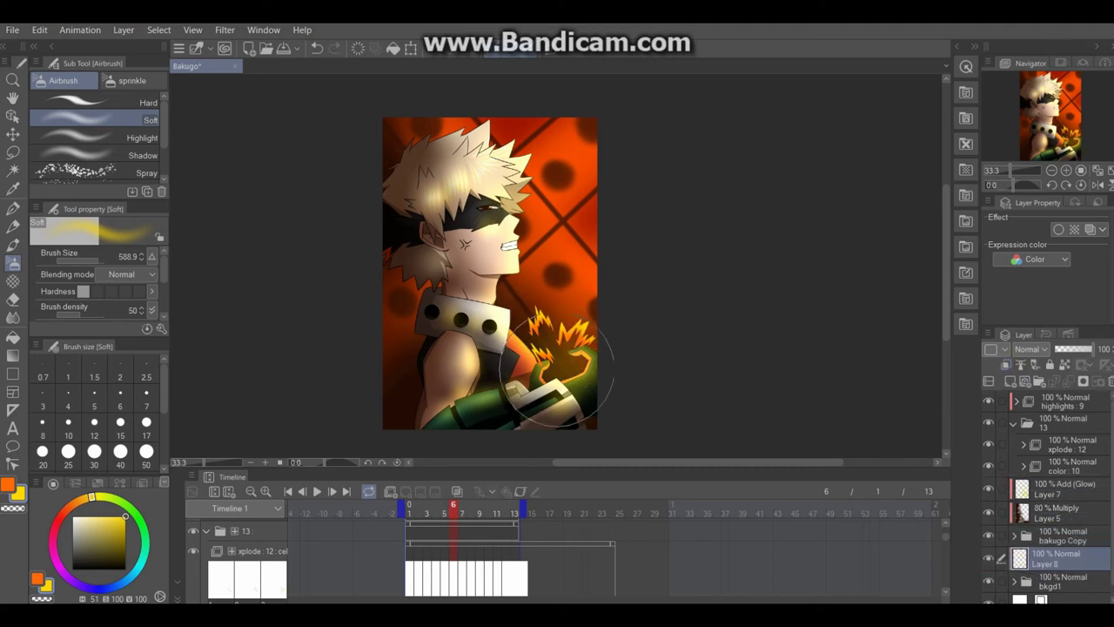
key(x)
key(x)
key(Return)
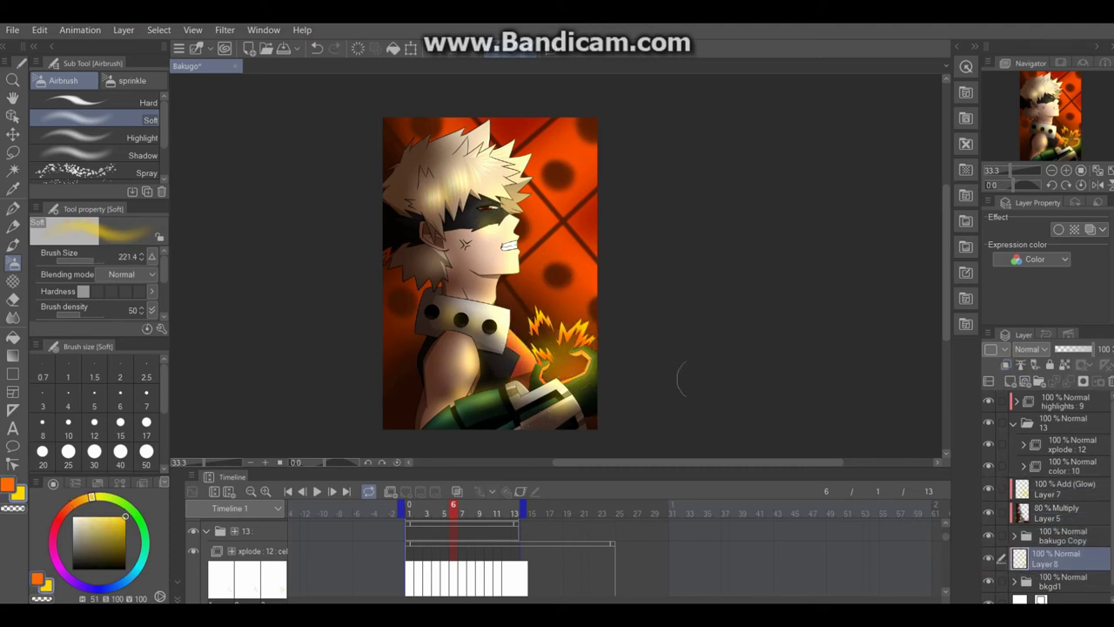
scroll(684, 378, up, 1)
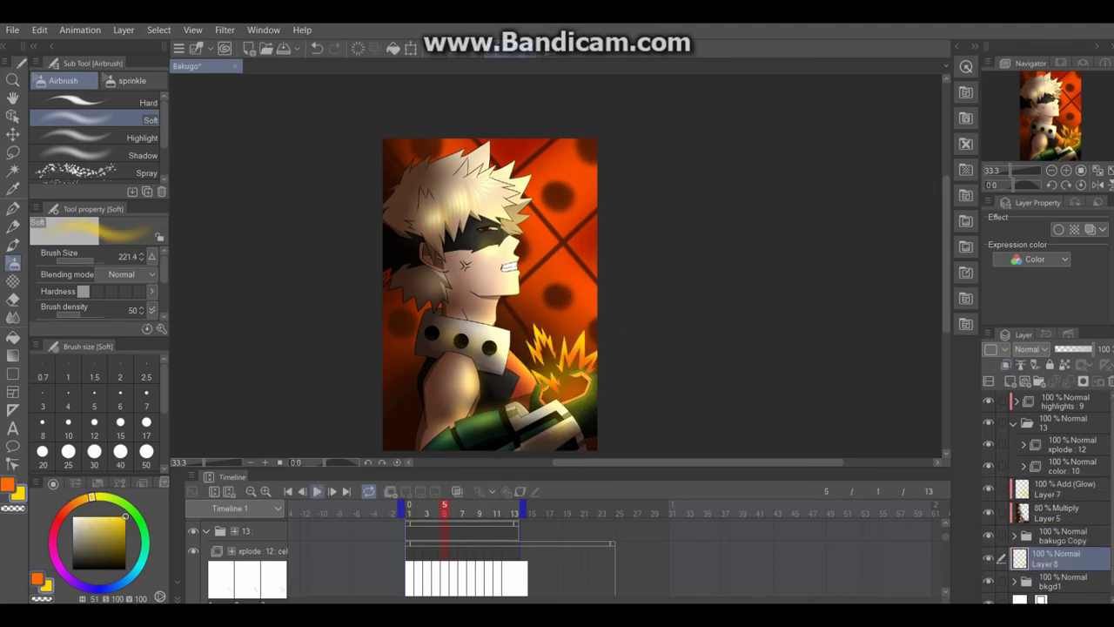
key(Return)
Handwrite the date and artist's signature in white with an enlarged G-pen on a new topmost vector layer named signat.
key(p)
key(ctrl+shift+n)
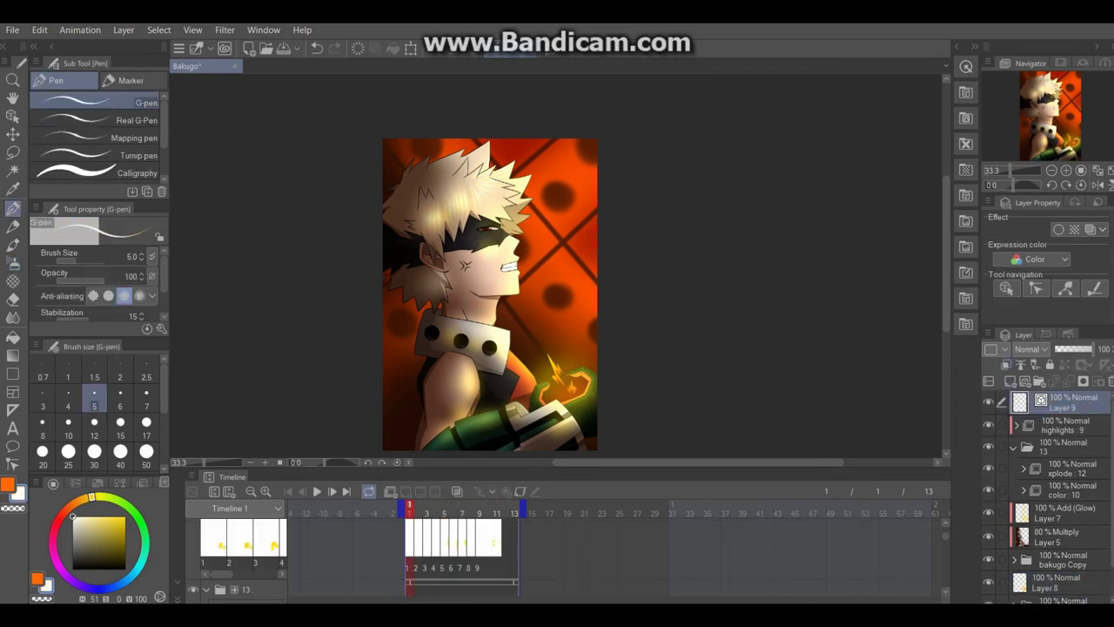
key(bracketright)
key(bracketright)
key(bracketright)
key(bracketright)
key(bracketright)
key(bracketright)
key(bracketright)
key(bracketright)
key(bracketright)
key(bracketright)
scroll(382, 259, up, 1)
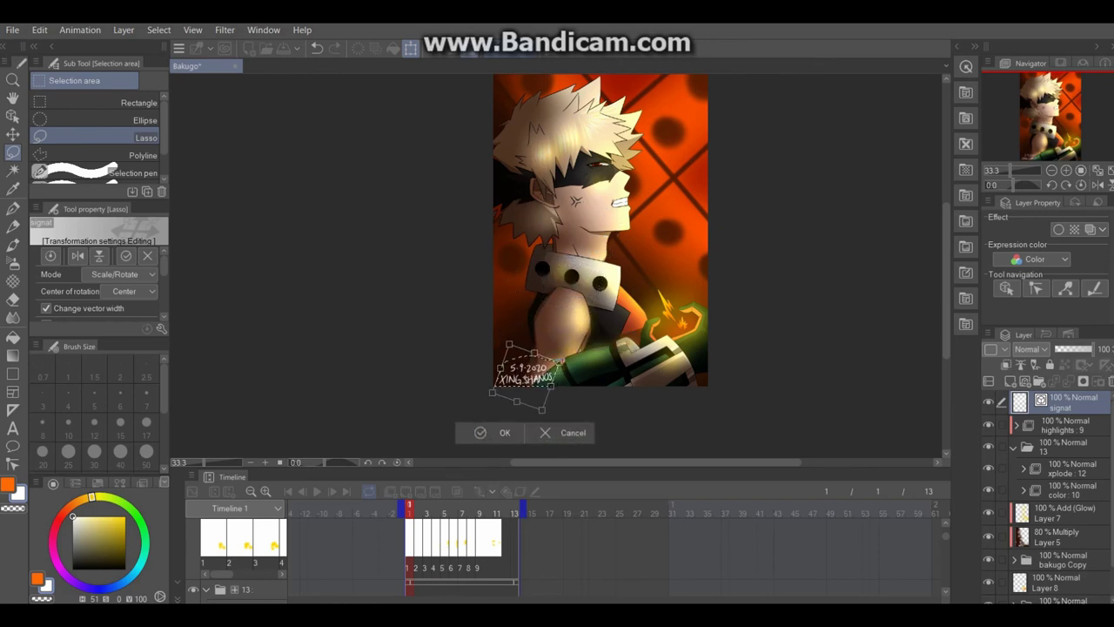
Rotate and fit the lassoed date and signature into the artwork's lower-left corner and inspect them up close.
key(Return)
key(ctrl+plus)
key(ctrl+plus)
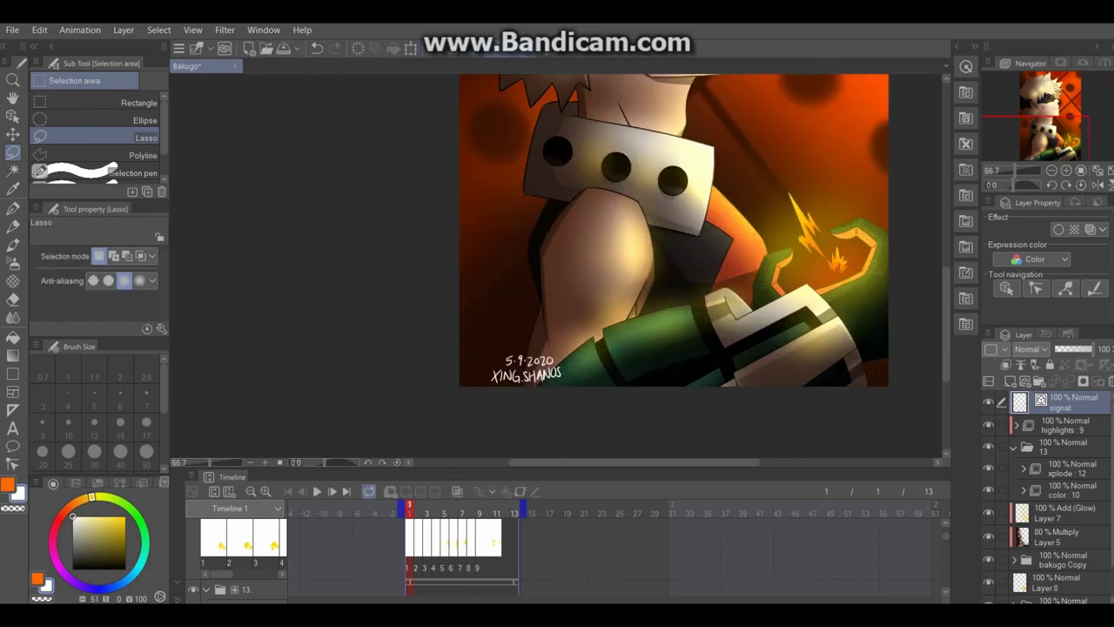